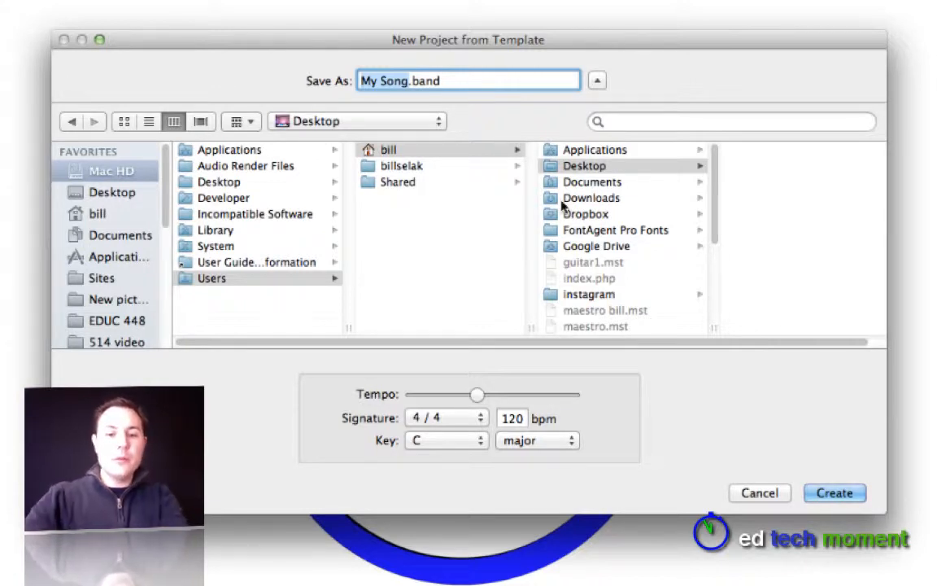
- Create the project "etm rock tune" on the Desktop with a tempo of 82 bpm
text(etm )
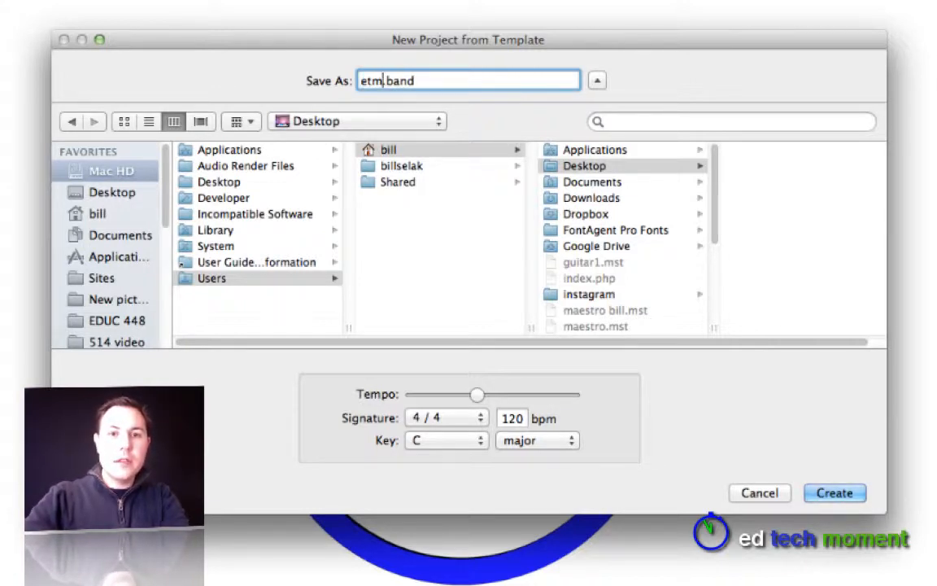
text(rock tune)
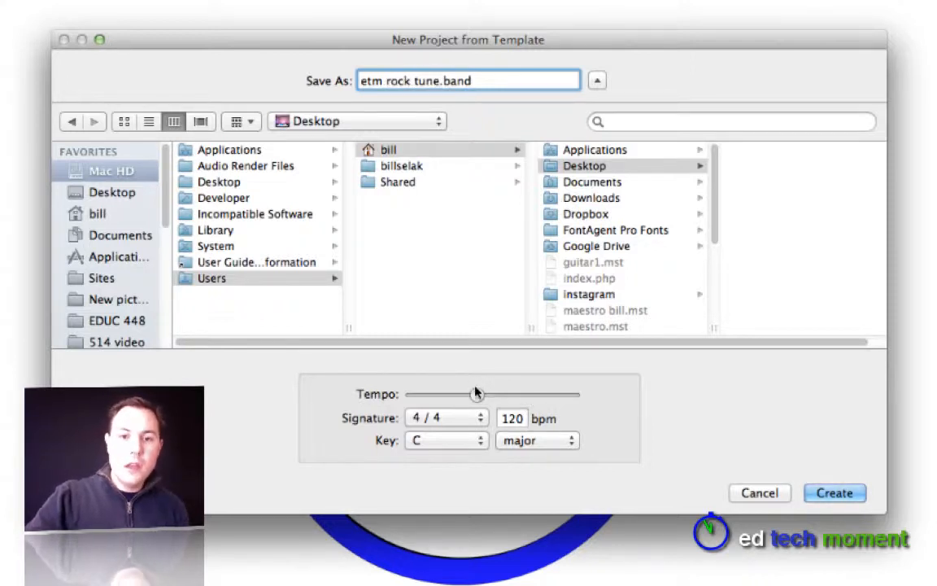
drag(477, 394, 447, 400)
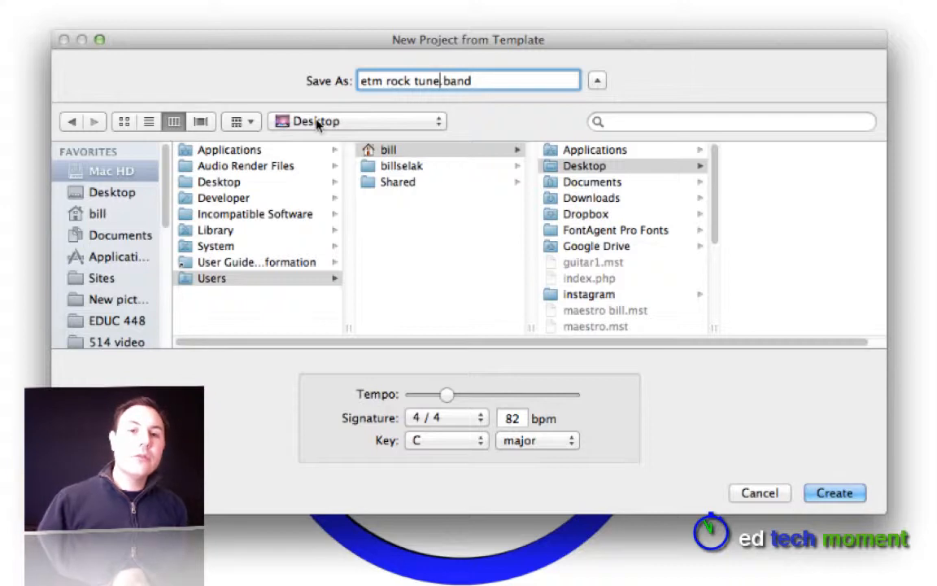
click(363, 126)
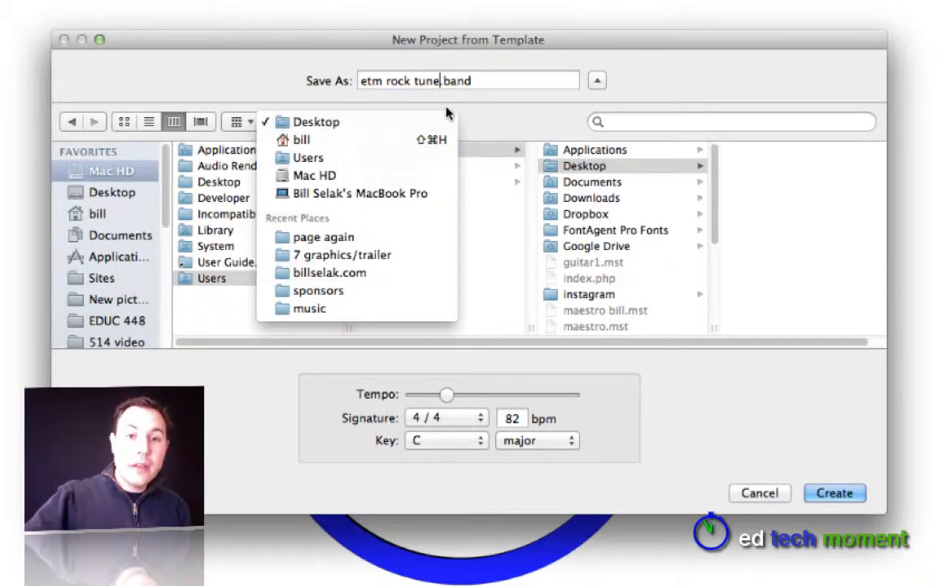
click(366, 123)
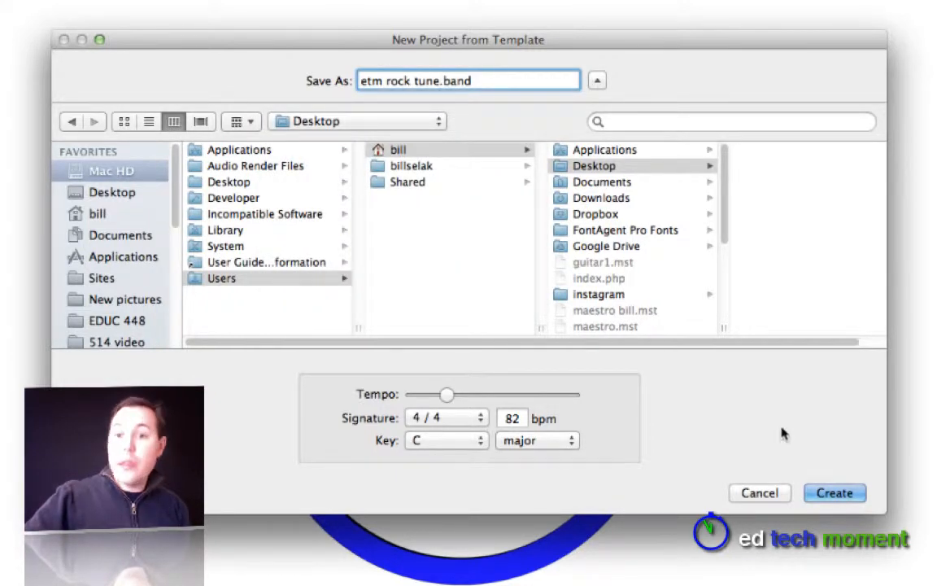
click(838, 493)
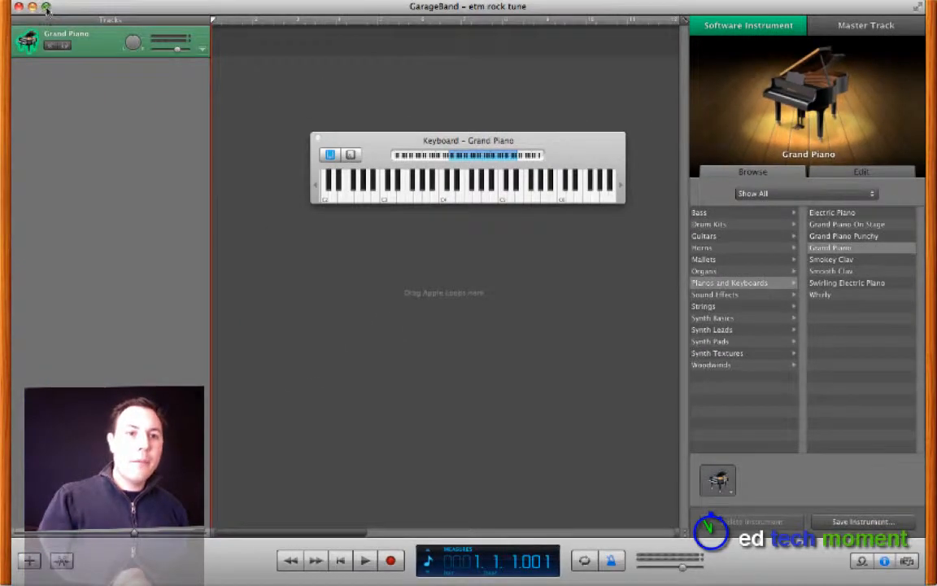
- Enlarge the project window and switch the onscreen Grand Piano keyboard to Musical Typing
click(46, 7)
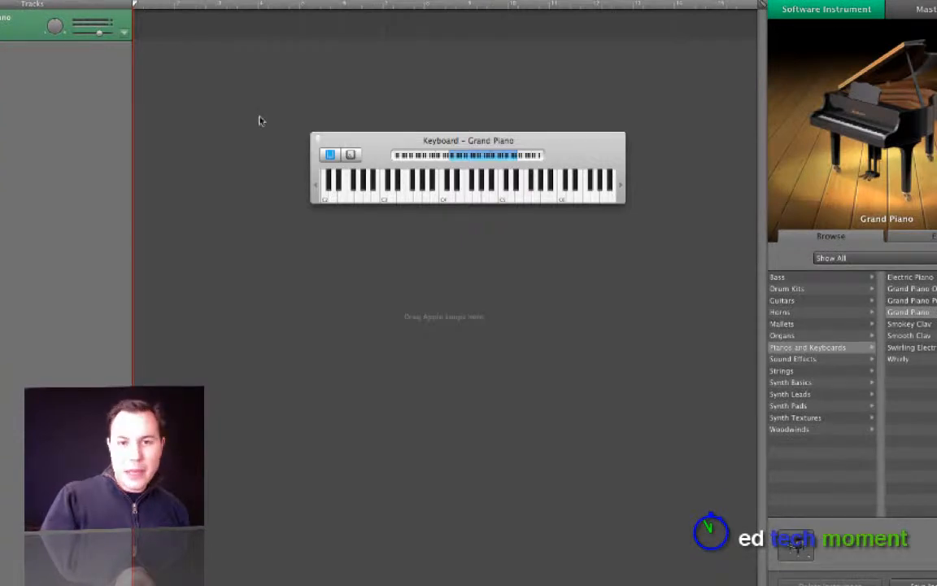
mouse_move(407, 192)
mouse_down()
mouse_move(524, 201)
mouse_move(385, 201)
mouse_up()
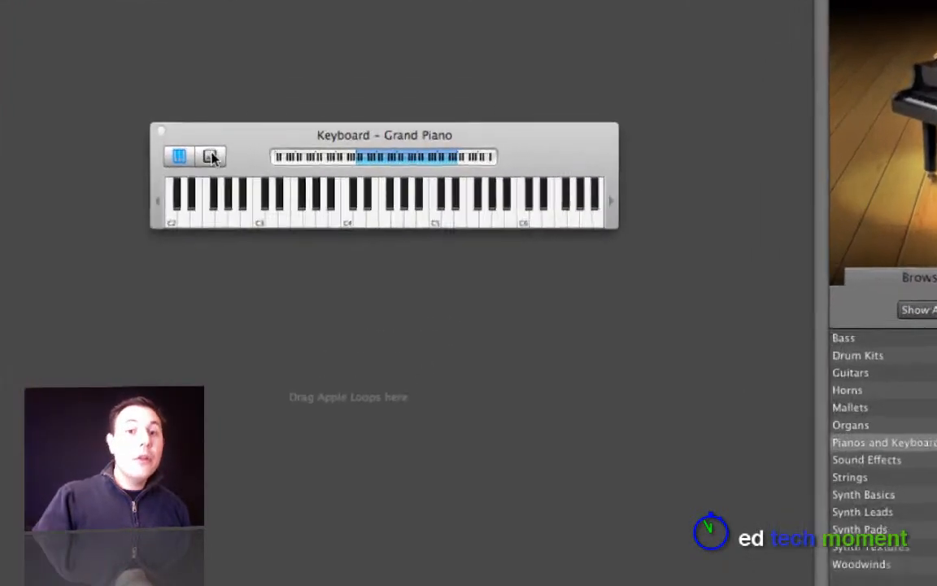
click(350, 154)
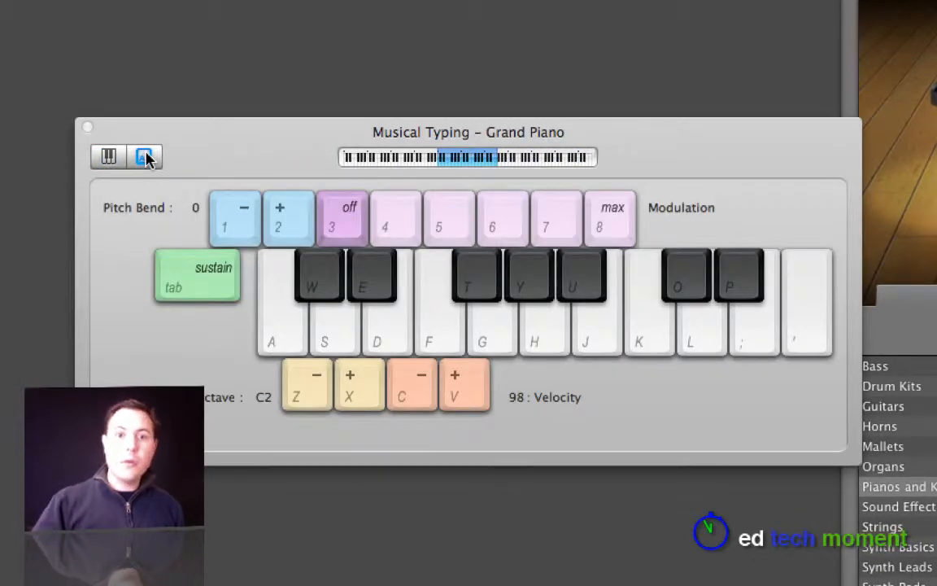
click(0, 0)
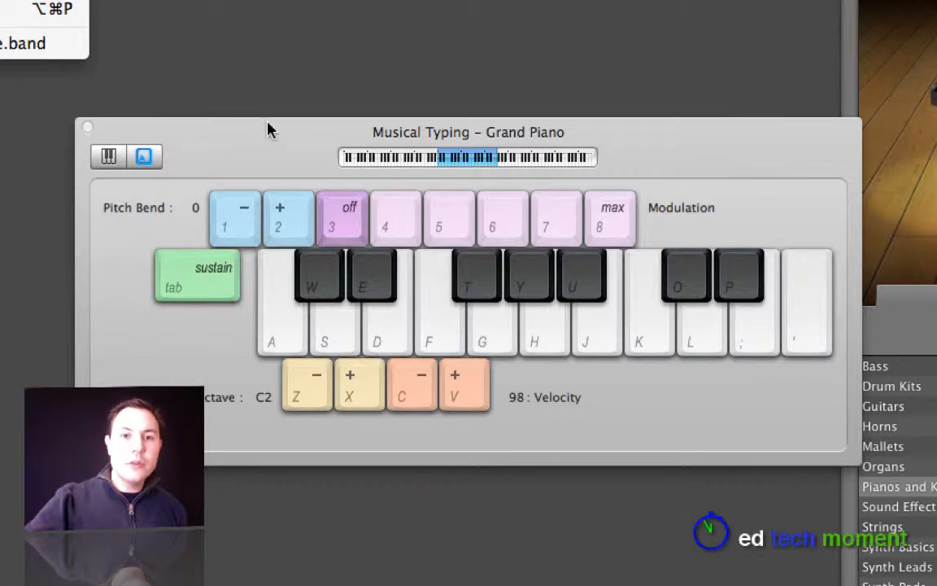
click(254, 166)
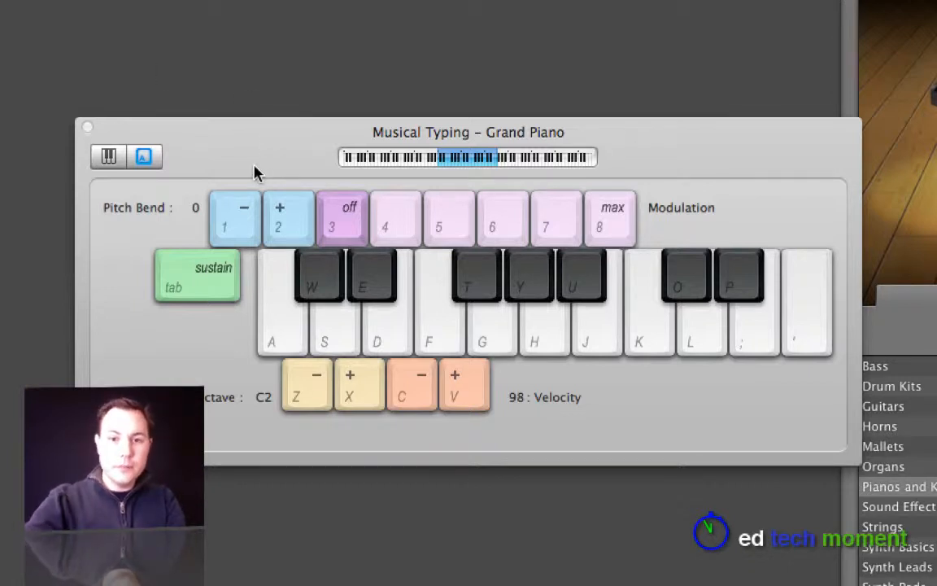
- Test the Grand Piano sound in Musical Typing by playing the notes mapped to A, D and G up and down
key(a)
key(d)
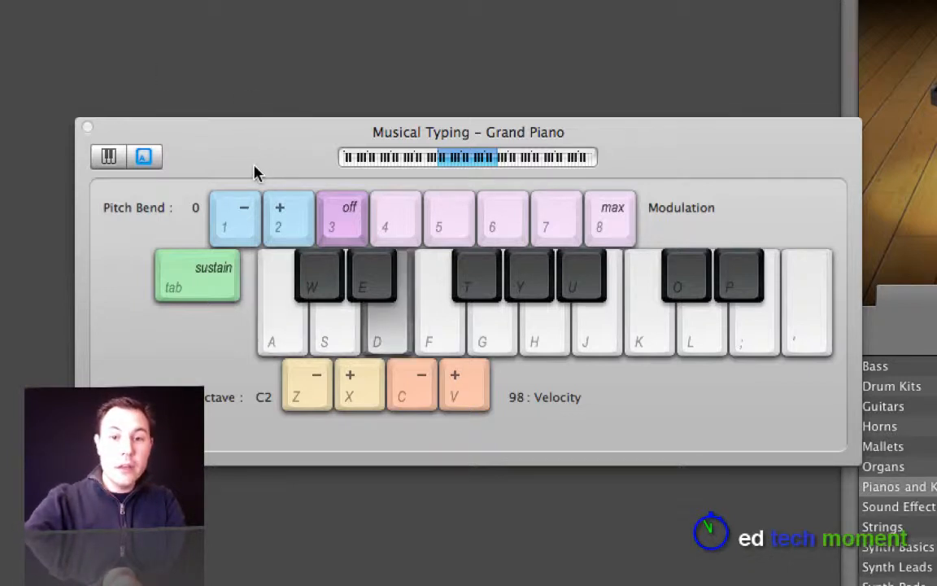
key(g)
key(d)
key(a)
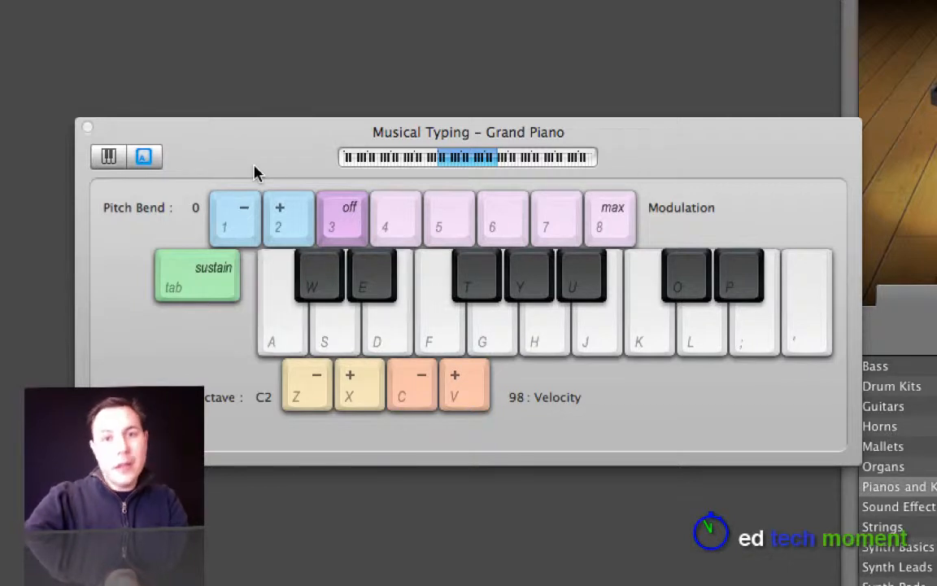
key(a)
key(d)
key(g)
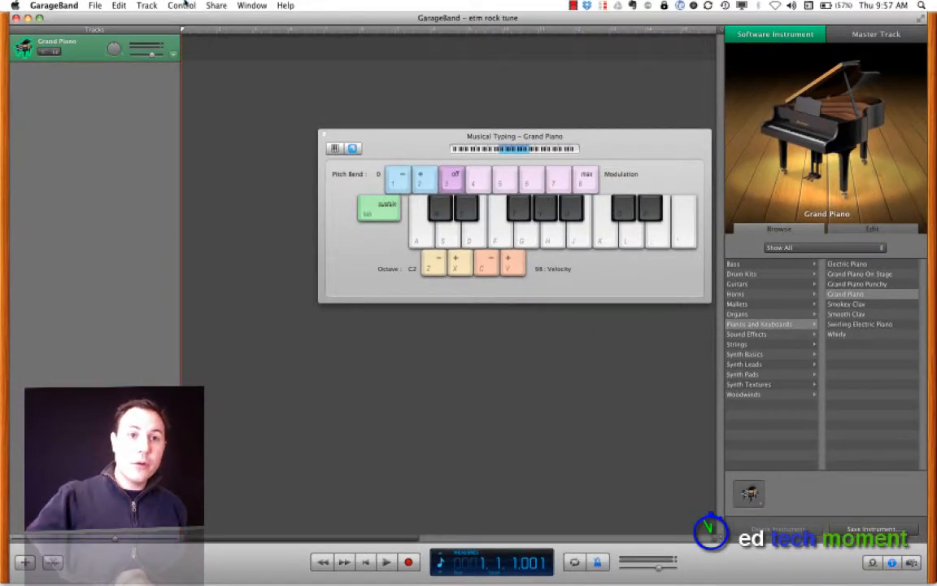
- Turn on Count In, record a two-bar piano phrase, and return the playhead to the beginning
click(182, 6)
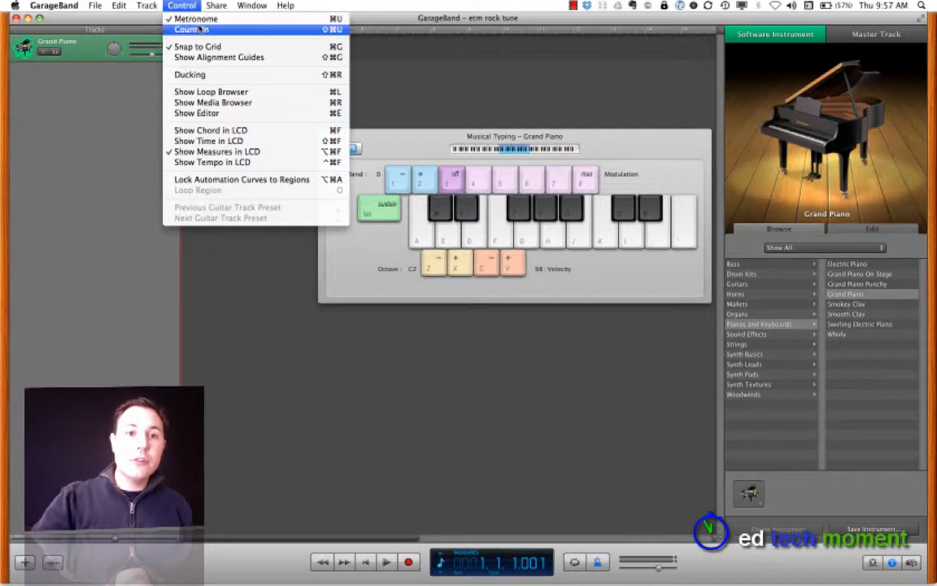
click(199, 29)
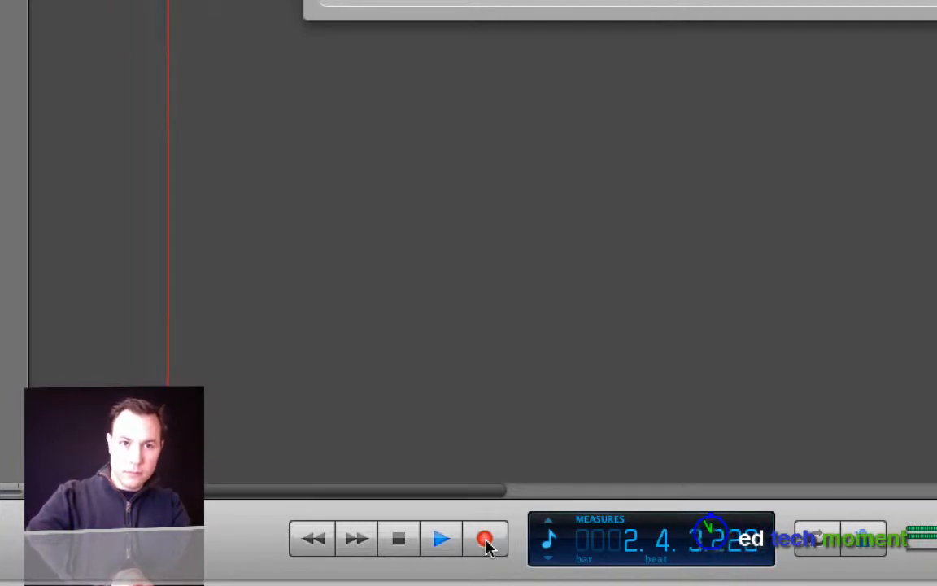
key(space)
key(Return)
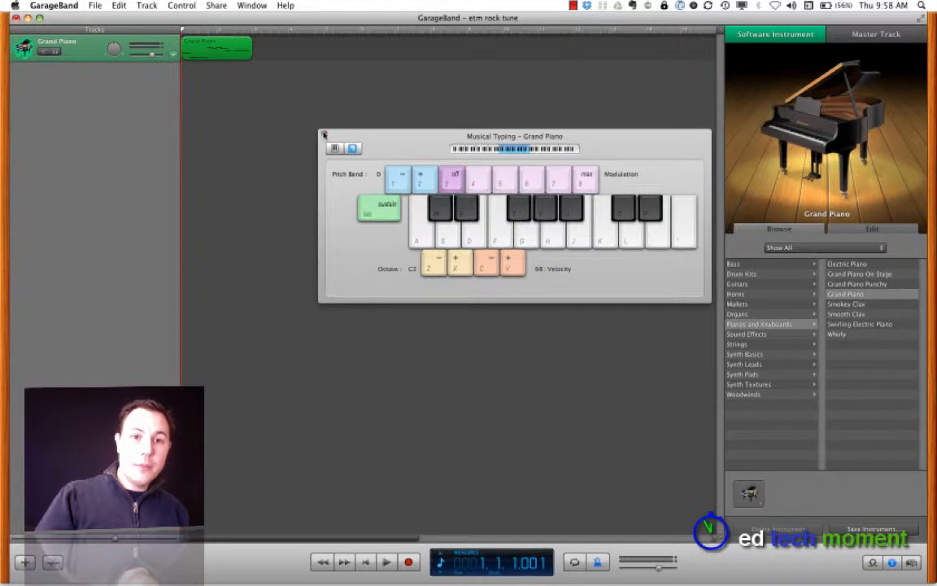
- Close the Musical Typing window and play back the recorded piano region
click(323, 134)
key(space)
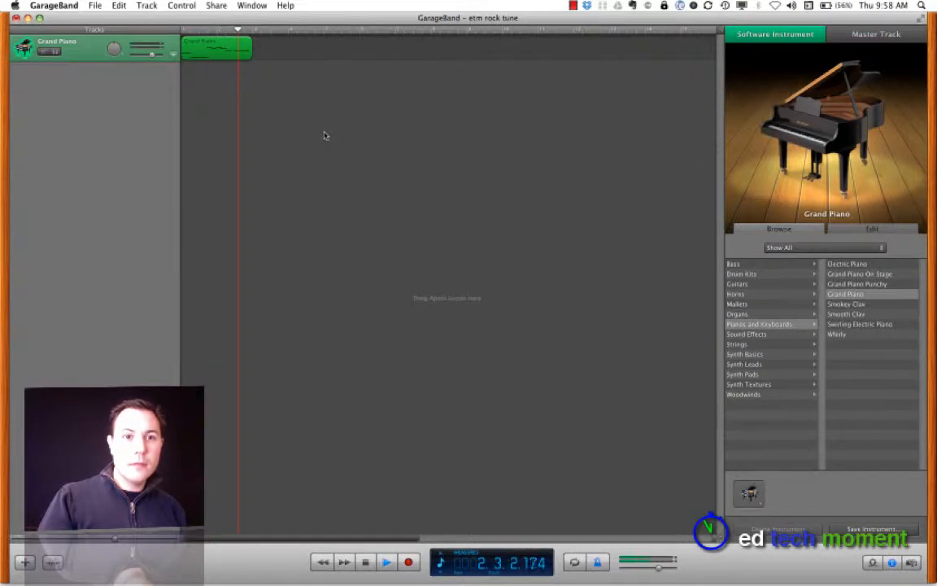
key(space)
- Open the Grand Piano region in the track editor and play it from the beginning
double_click(210, 41)
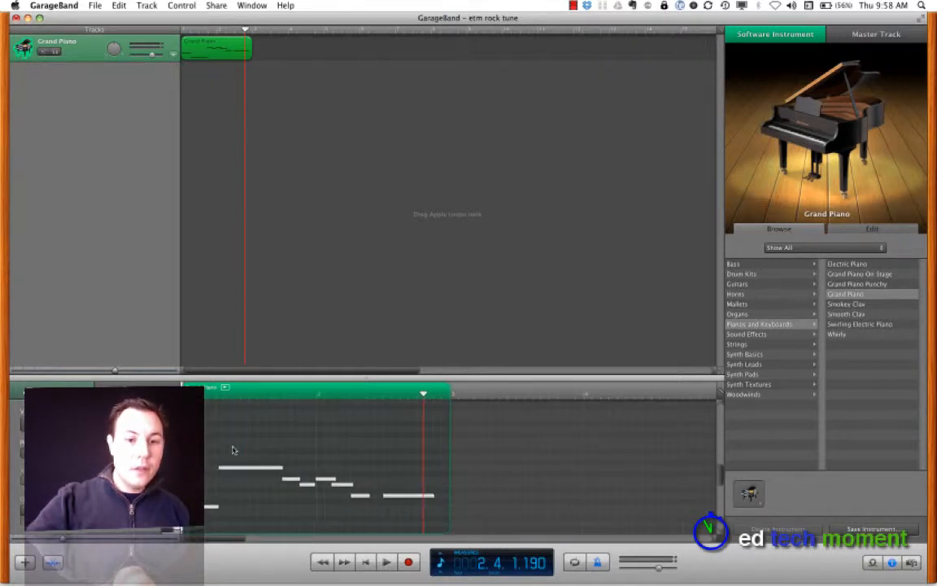
key(Return)
key(space)
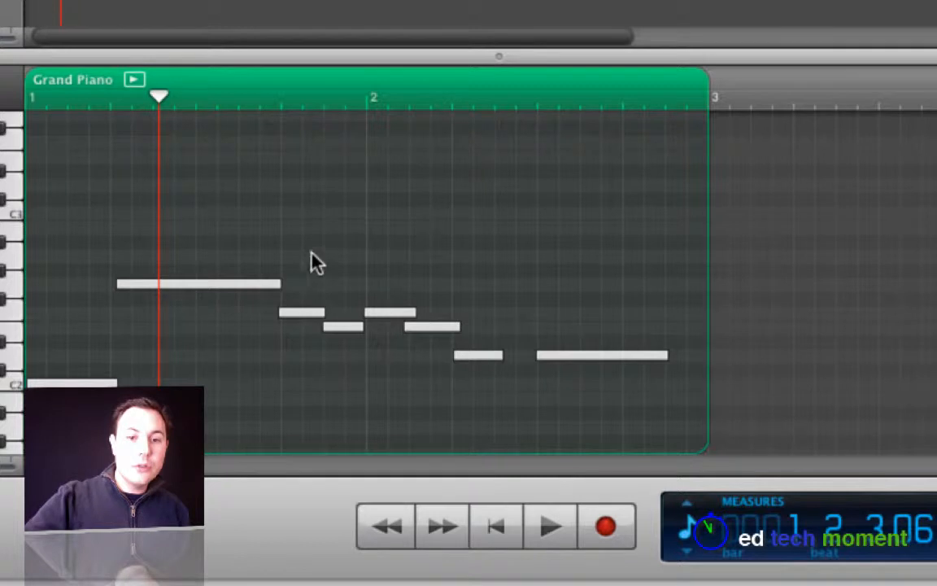
- Try selecting notes in the piano roll, and switch the editor to score notation with the first note selected
drag(286, 275, 472, 373)
click(98, 383)
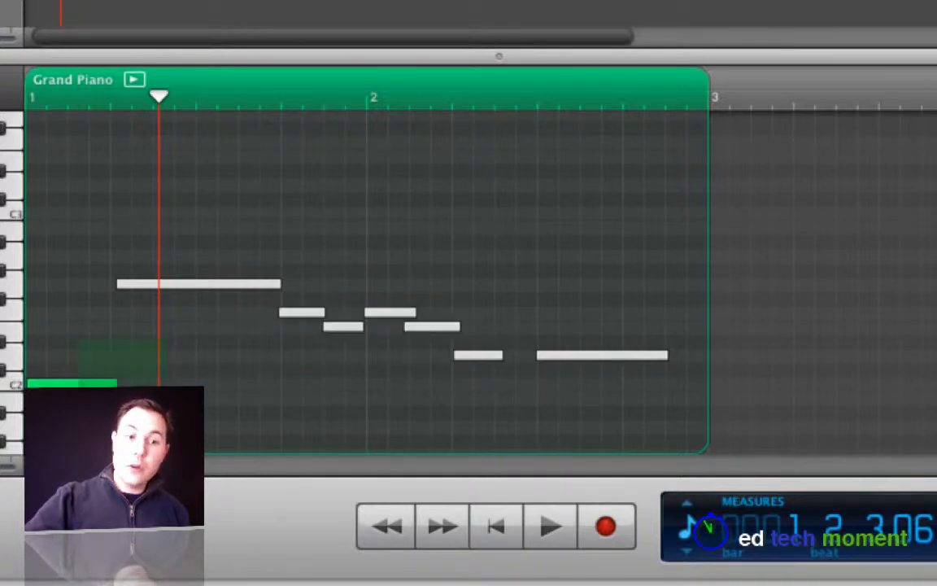
click(165, 287)
click(199, 341)
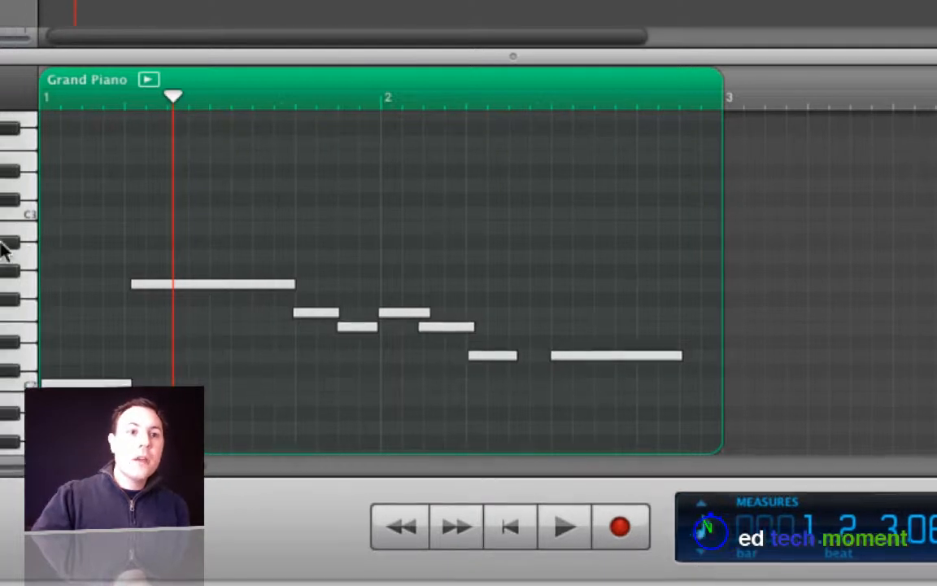
click(166, 102)
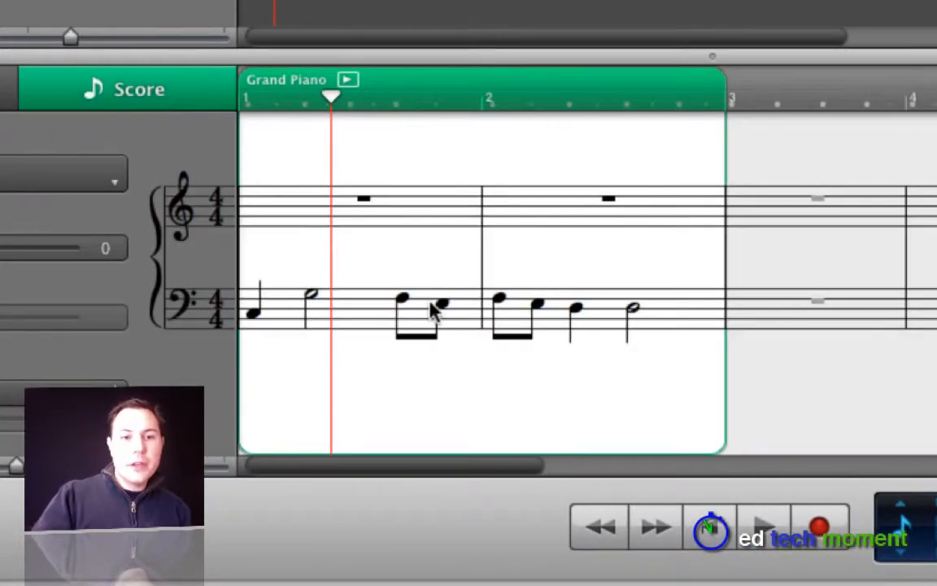
click(257, 315)
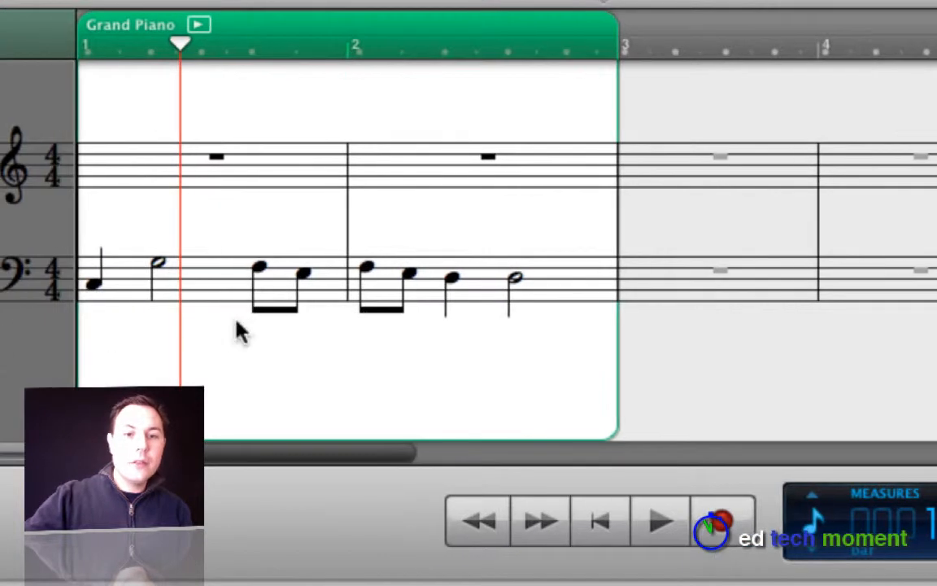
- Shorten the last half note in bar 2 to a quarter note and undo the change
click(519, 280)
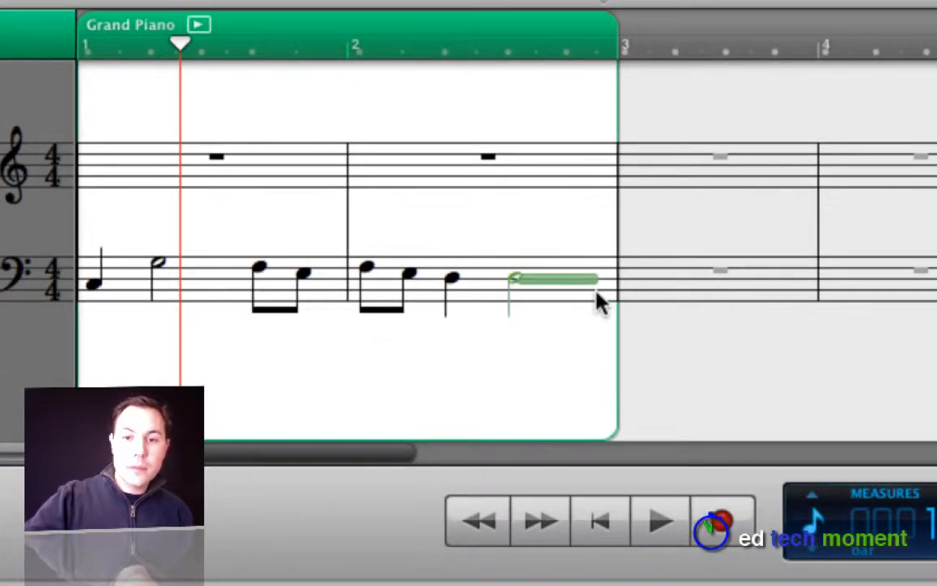
drag(587, 281, 548, 281)
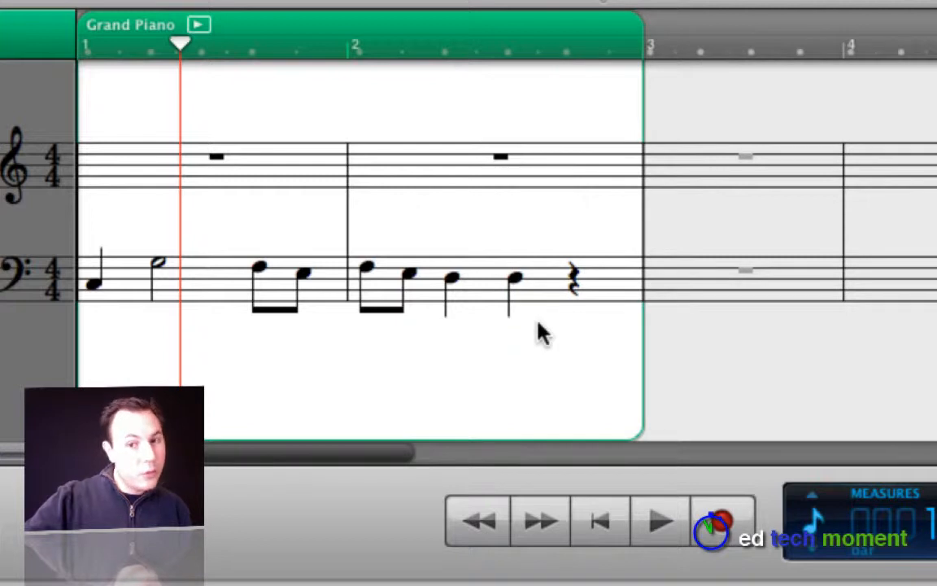
key(super+z)
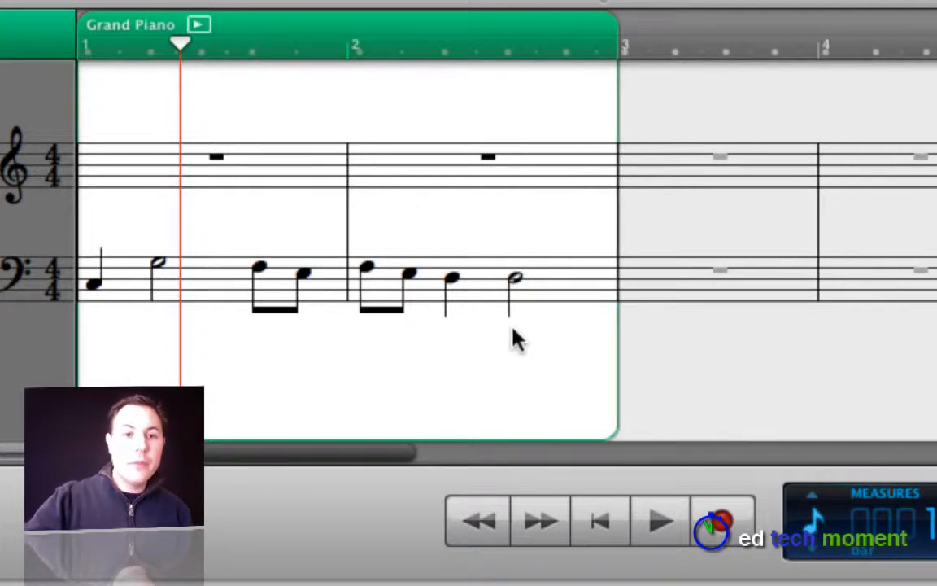
- Lower the half note in bar 1 to E, try it at B flat, and undo that last pitch change
click(157, 268)
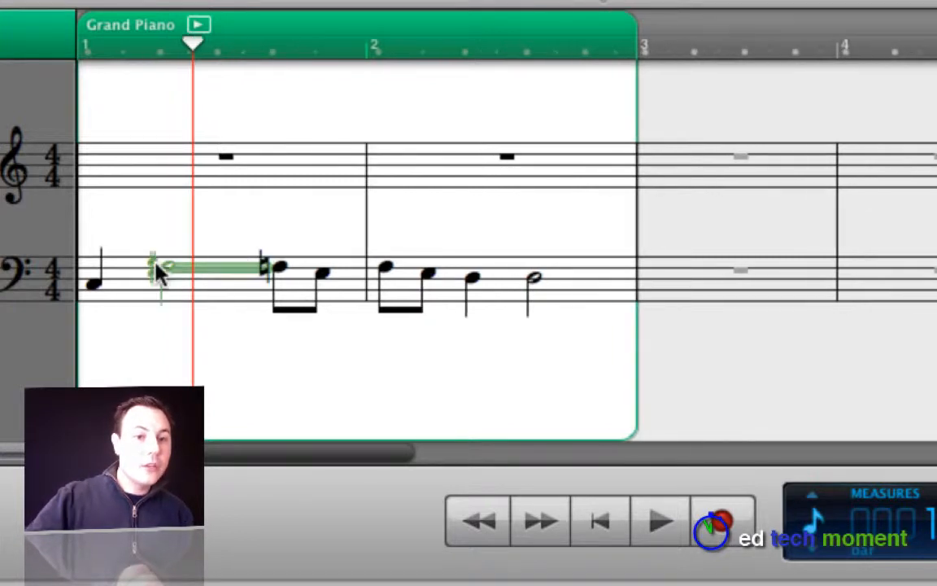
click(178, 311)
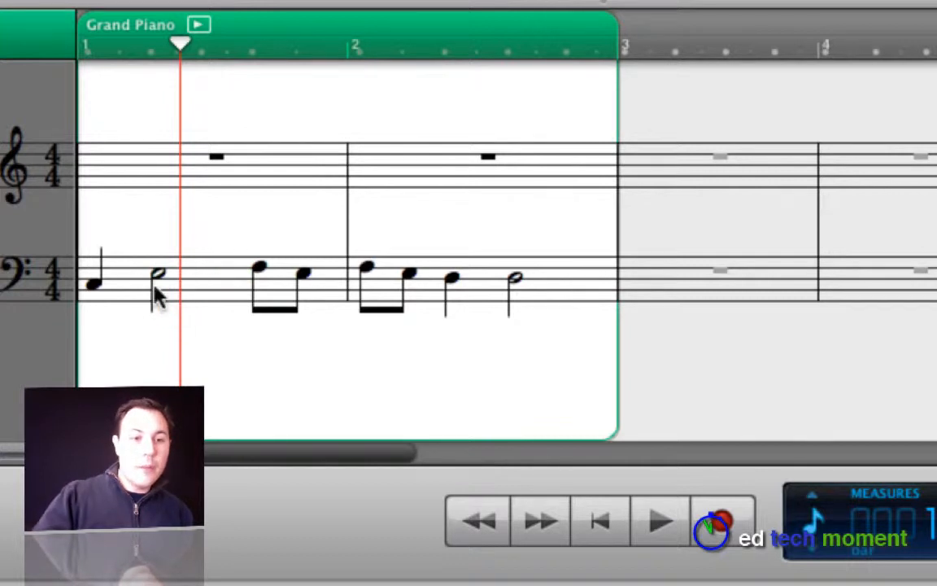
drag(159, 277, 161, 295)
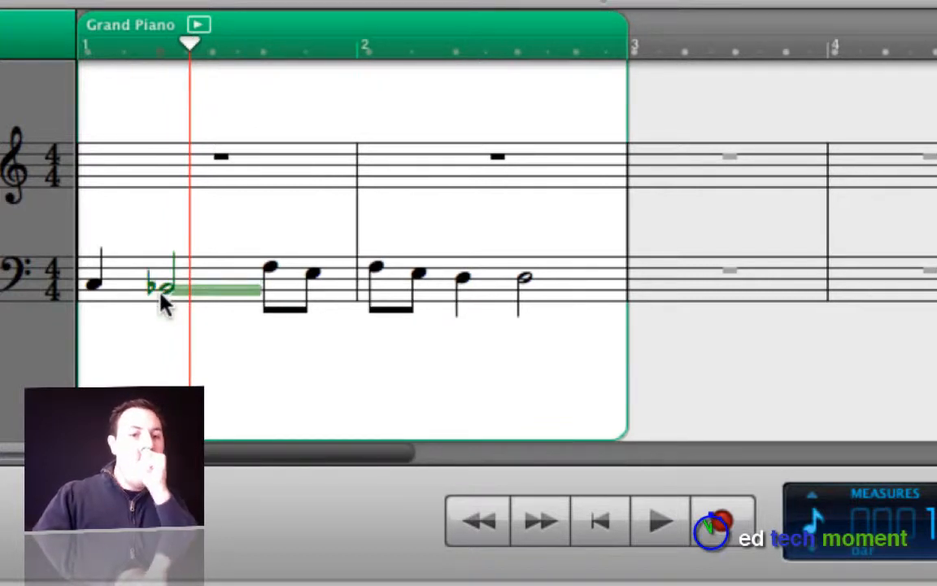
key(super+z)
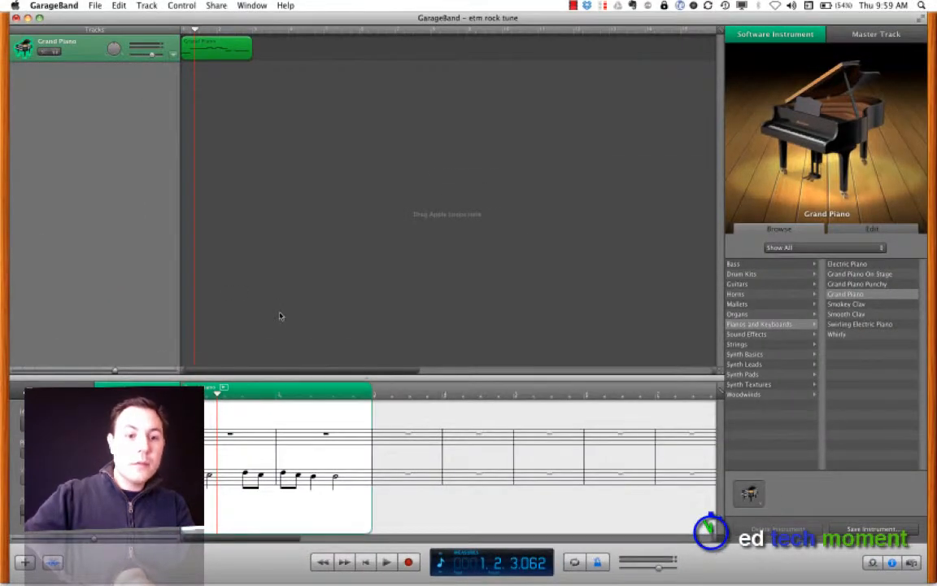
- Play the edited phrase from the beginning and restore the half note in bar 1 to G
key(Return)
key(space)
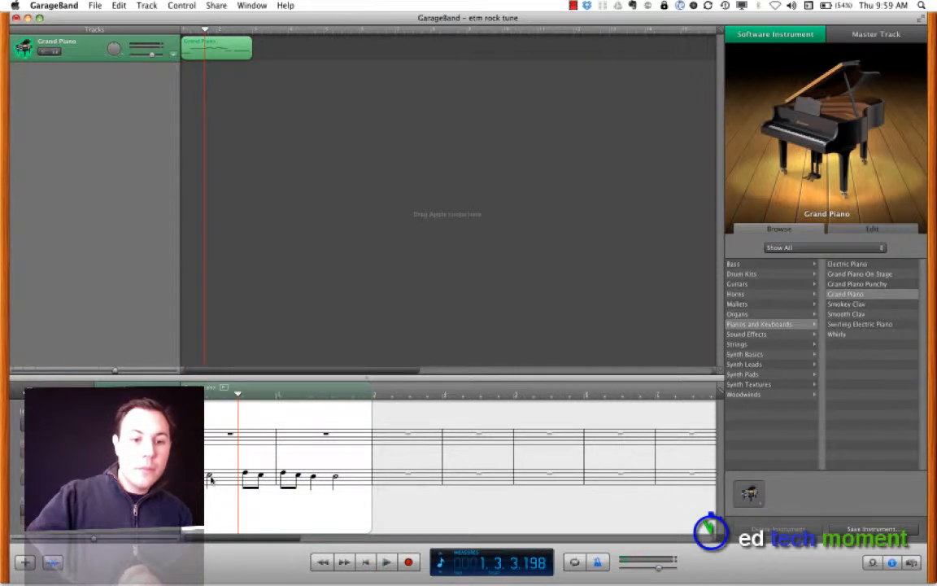
click(210, 479)
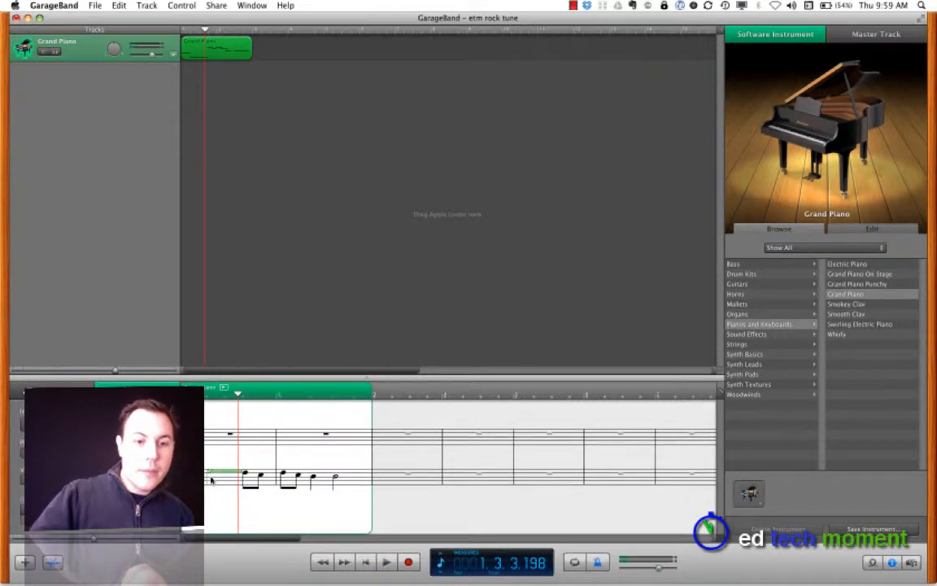
- Play the restored phrase from the beginning, stop it, and return the playhead to the start
key(Return)
key(space)
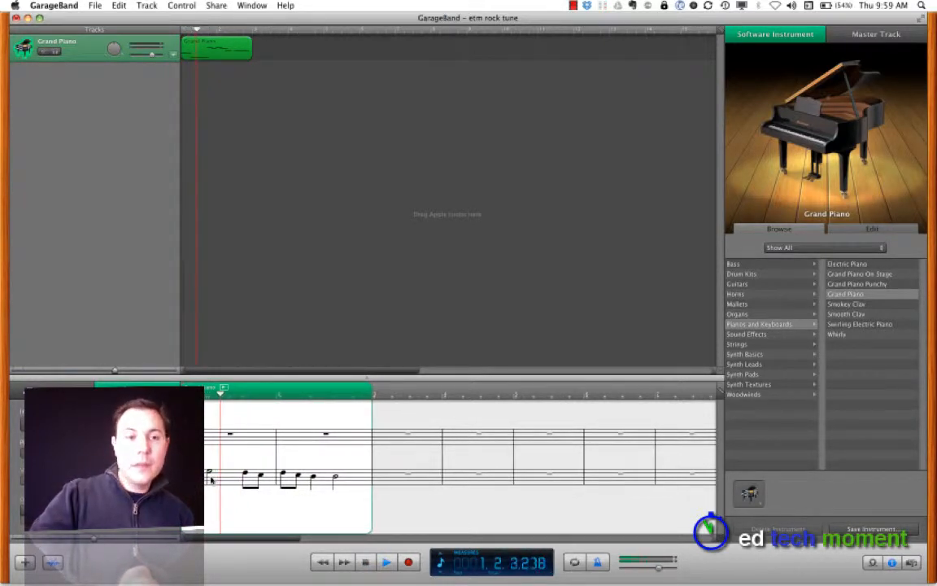
key(space)
key(Return)
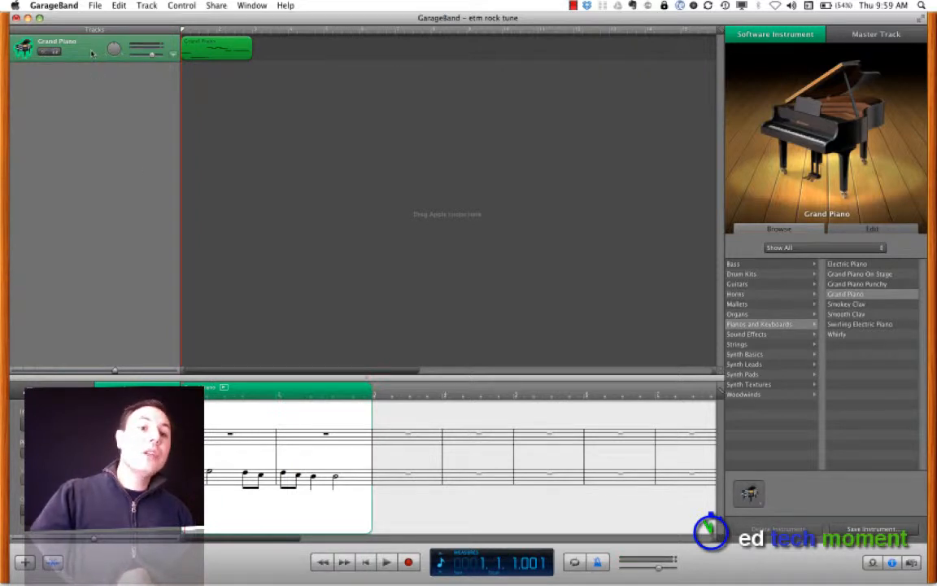
- Change the Grand Piano track's instrument to the Big Electric Lead guitar and play part of the phrase with it
click(893, 565)
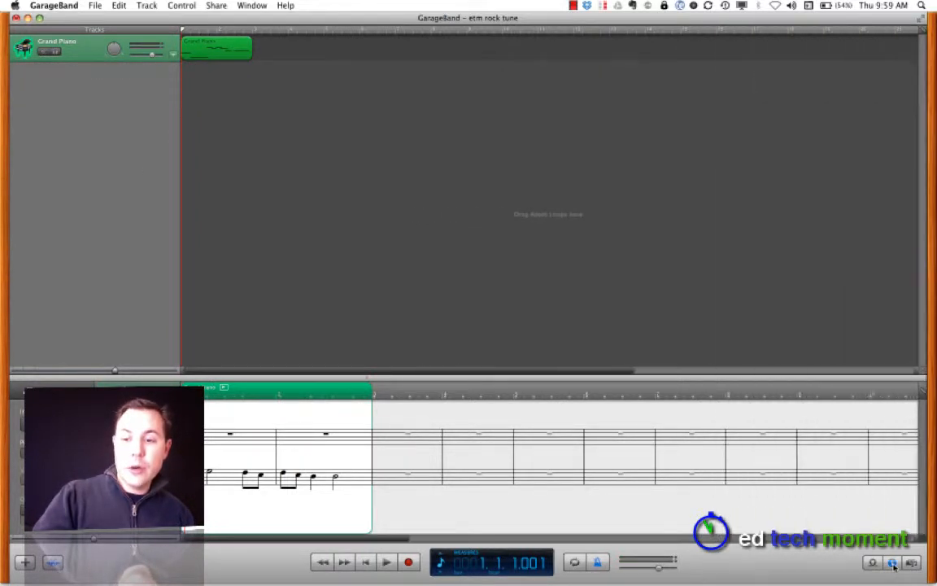
key(super+i)
key(super+i)
key(super+i)
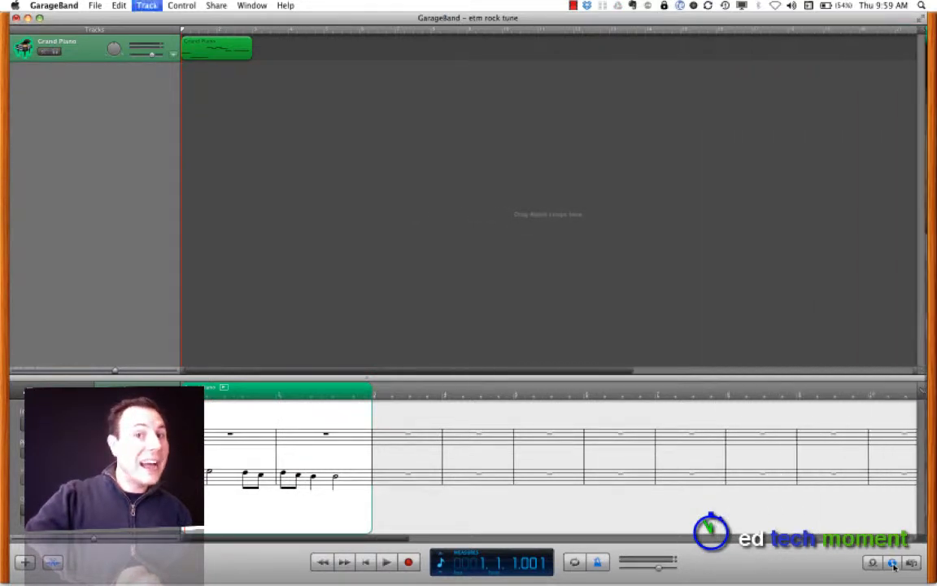
click(769, 284)
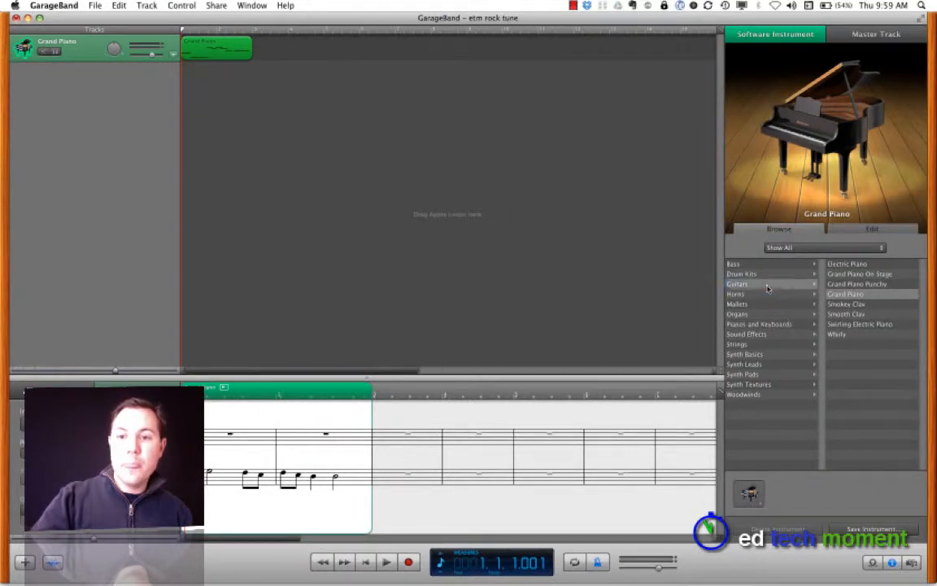
click(866, 265)
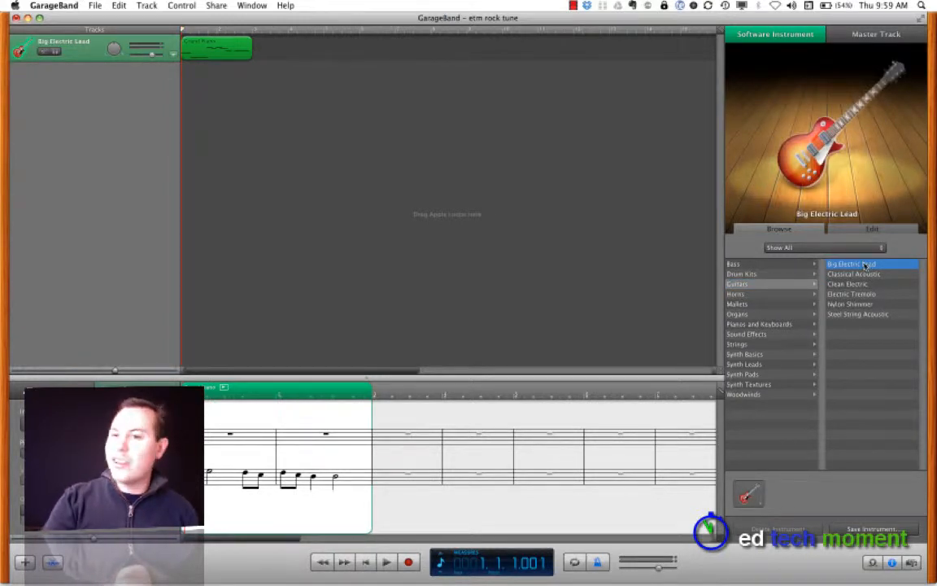
key(space)
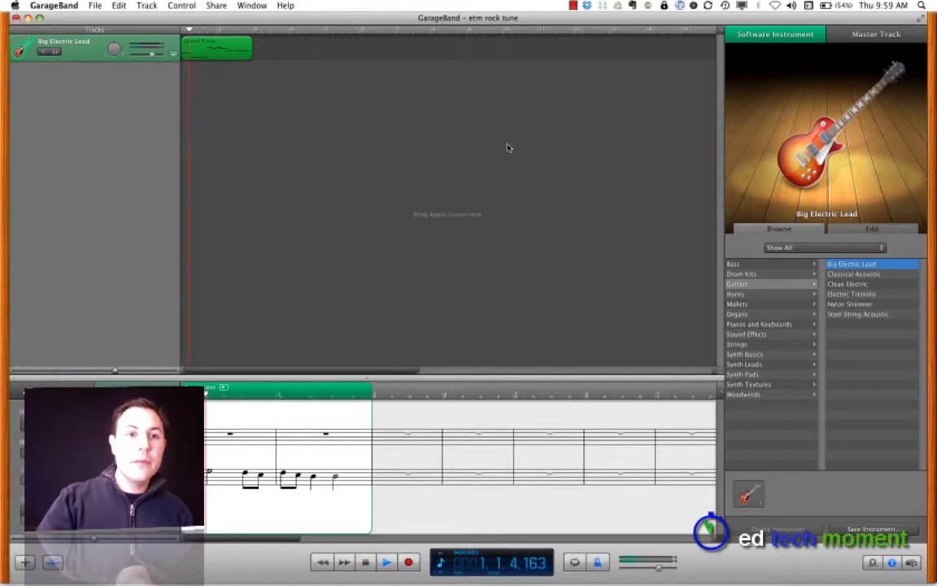
key(space)
- Select all notes of the phrase in the score and raise them together from the bass staff into the treble staff
drag(356, 445, 192, 543)
drag(207, 475, 208, 442)
click(213, 429)
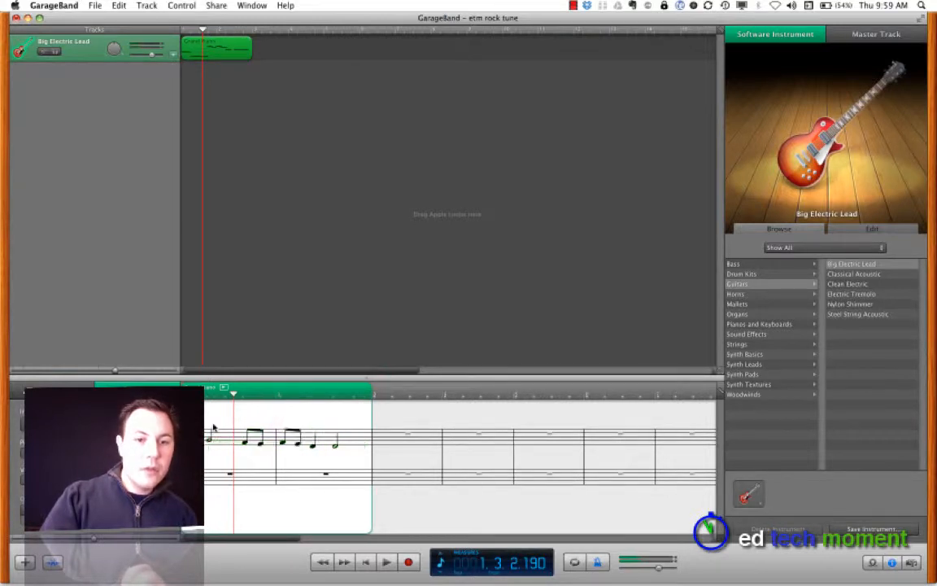
- Play the raised guitar phrase from the beginning, stop it near the end of bar 2, and clear the selection
key(Return)
key(space)
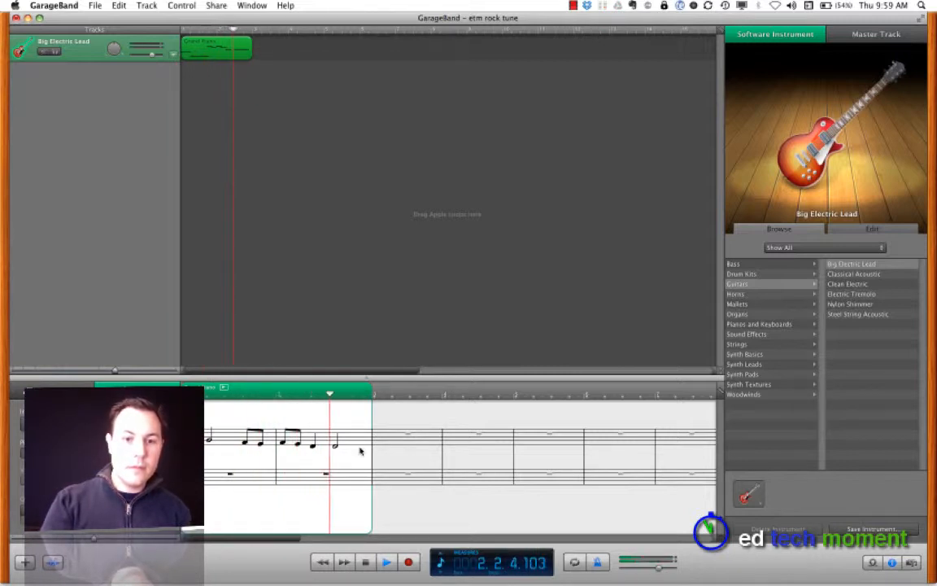
key(space)
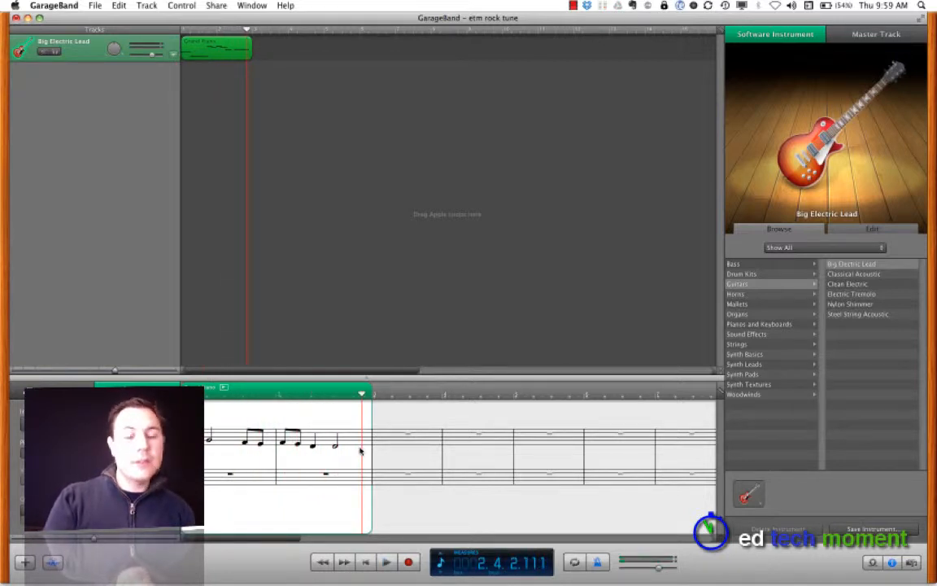
click(234, 139)
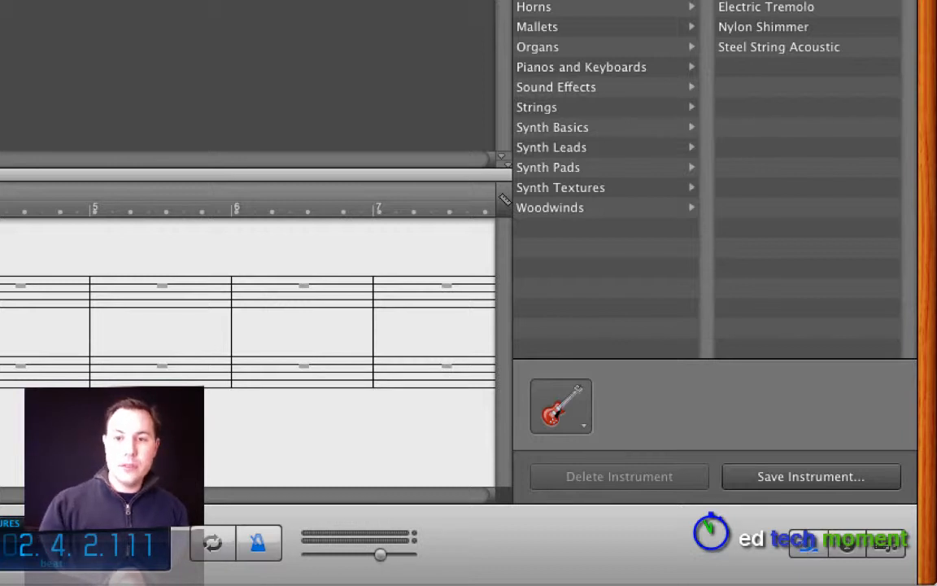
- Open the loop browser, filter it by All Drums and Acoustic, and browse to the Live Edgy Drum Kit loops
key(super+l)
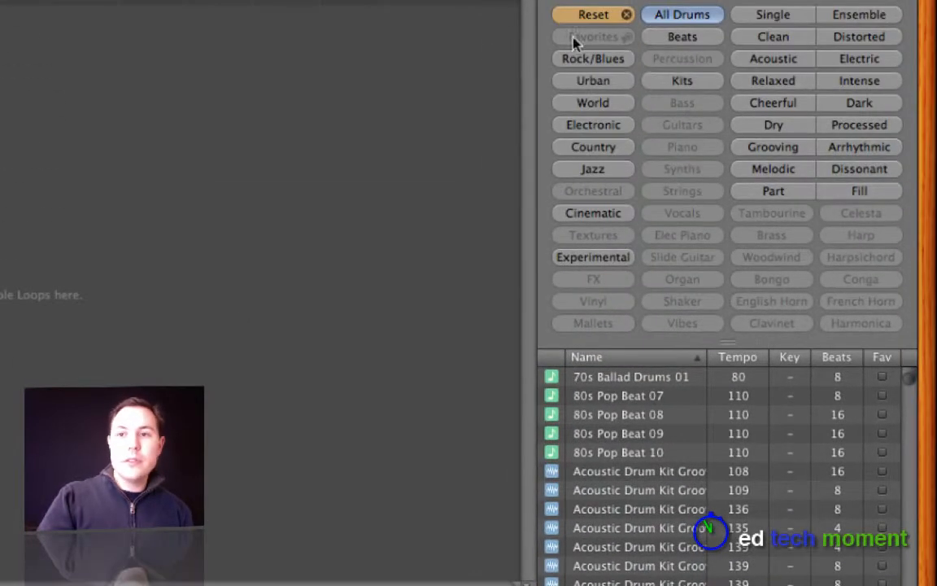
click(794, 65)
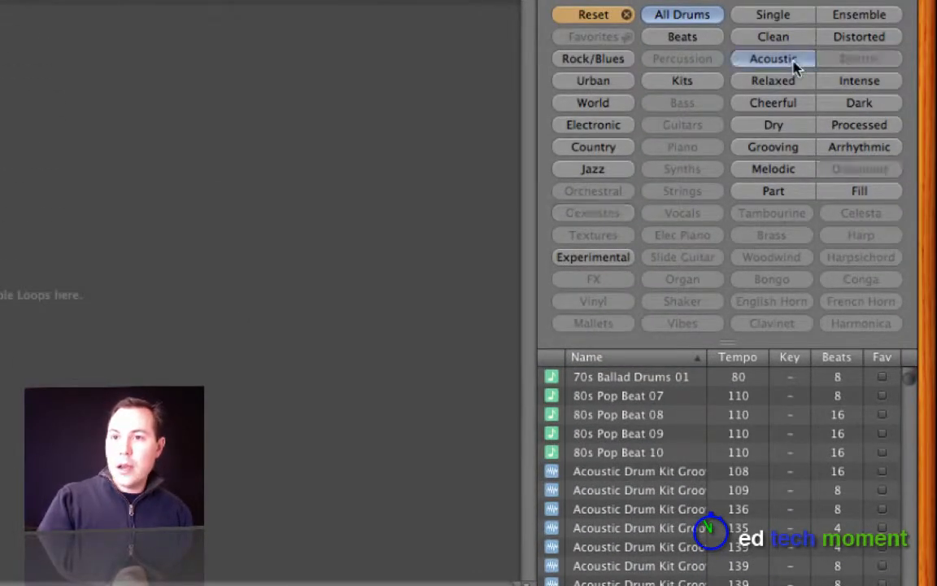
scroll(709, 531, down, 20)
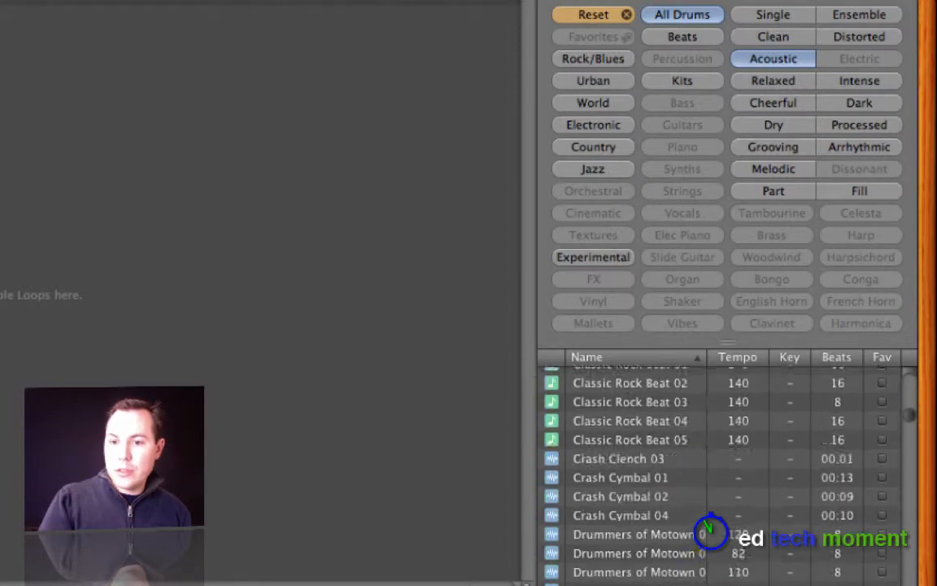
scroll(710, 531, down, 20)
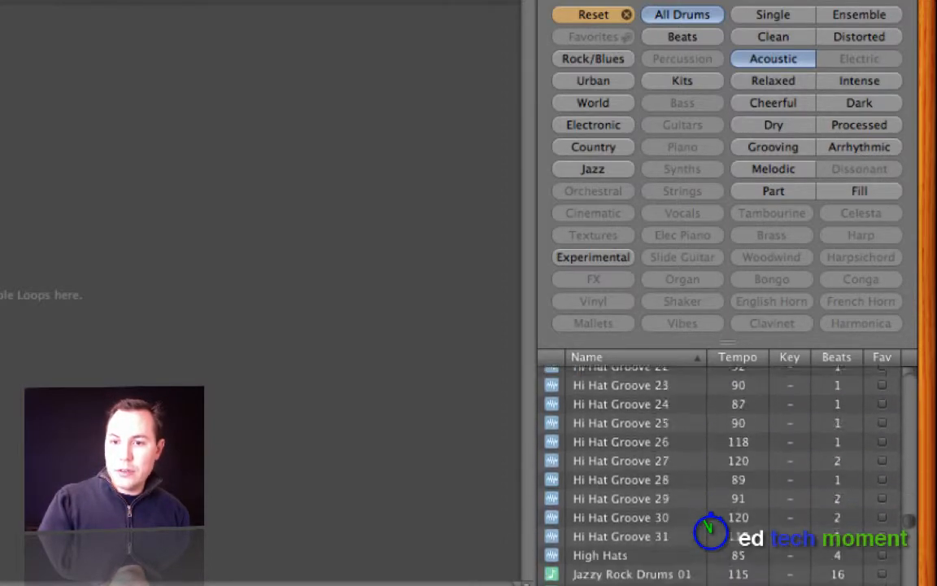
scroll(710, 530, down, 15)
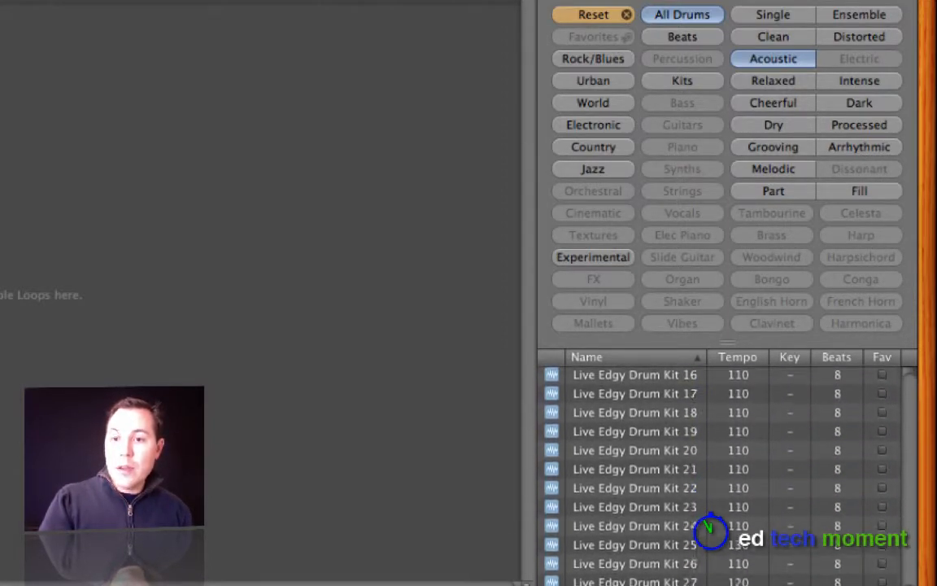
scroll(710, 531, up, 10)
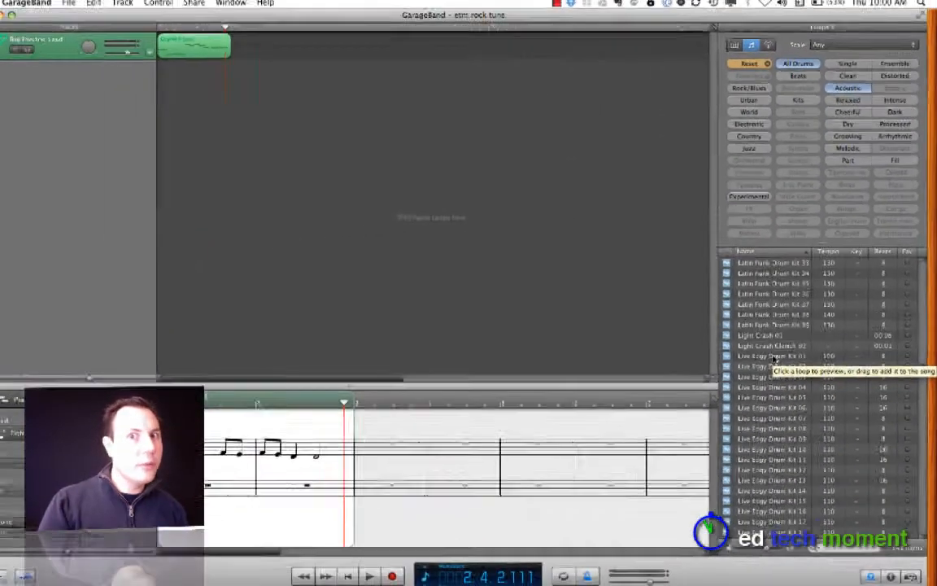
- Preview the Live Edgy Drum Kit loops 01, 02, 03 and 11
click(639, 550)
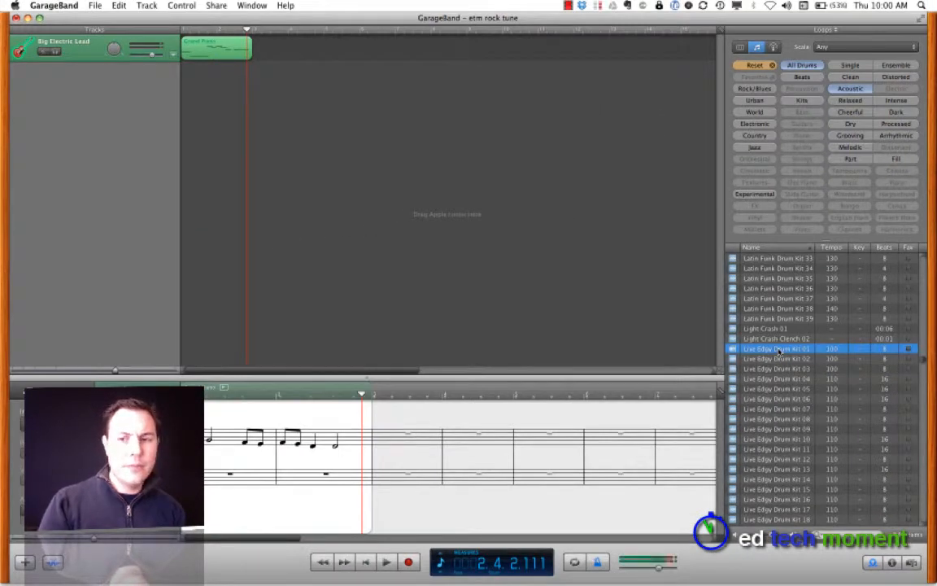
key(Down)
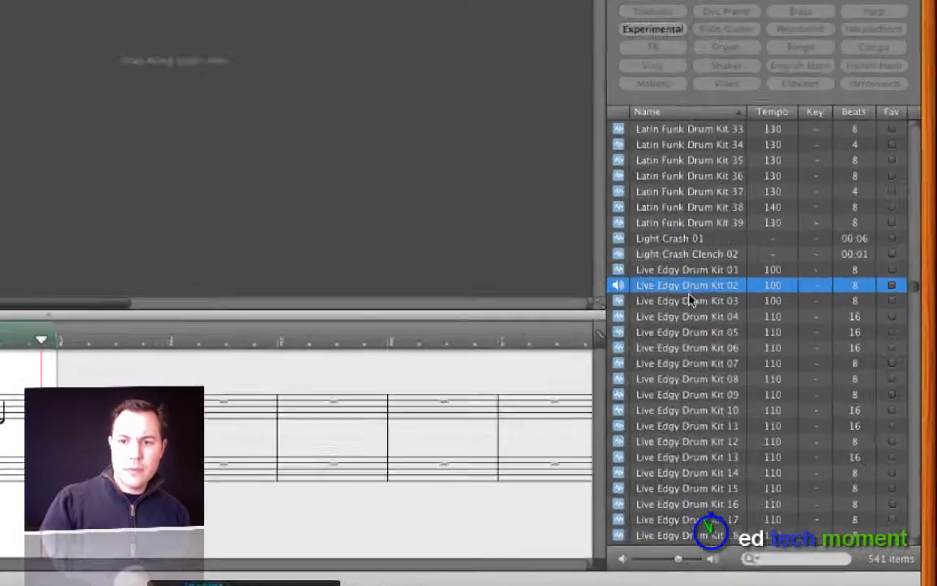
key(Down)
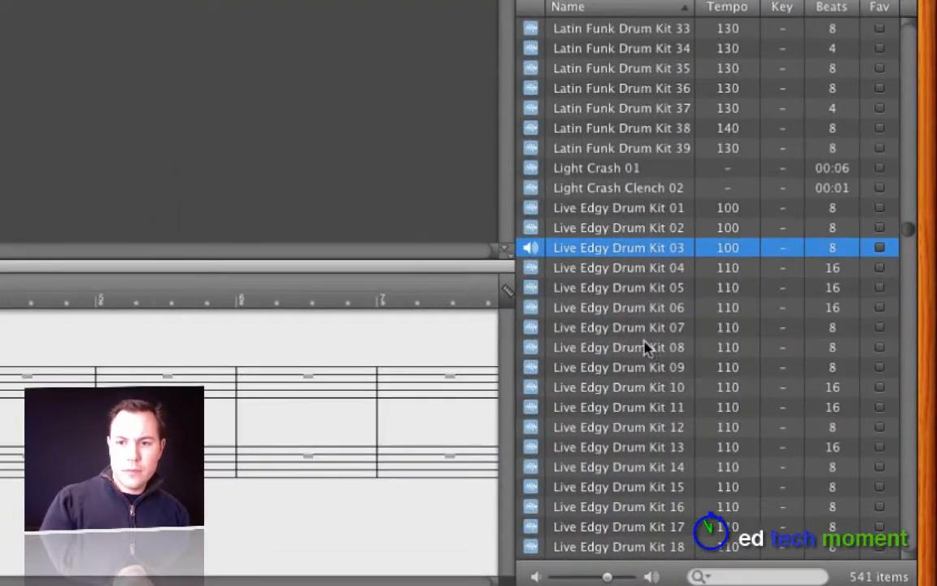
click(618, 407)
scroll(618, 417, down, 3)
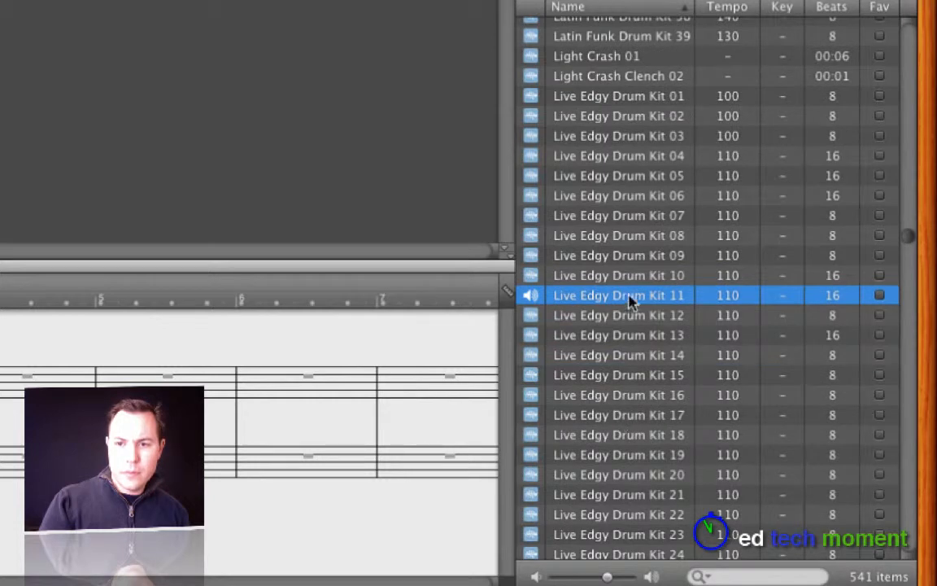
scroll(636, 213, down, 7)
scroll(635, 213, up, 3)
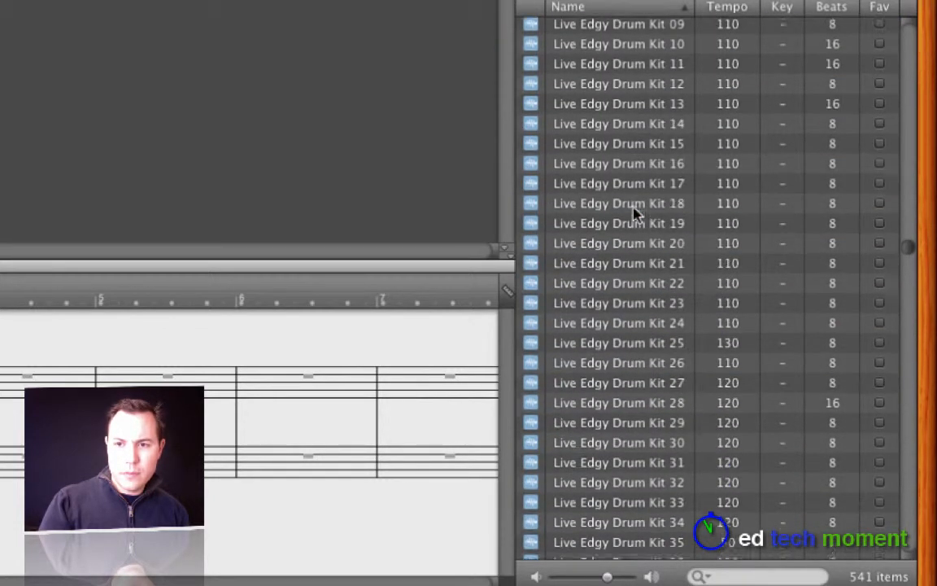
- Browse further through the drum loops, previewing a Mixed Drums and Percussion loop and a 110-tempo Modern Rock Drum Kit loop
scroll(636, 214, down, 6)
click(635, 213)
scroll(636, 213, down, 12)
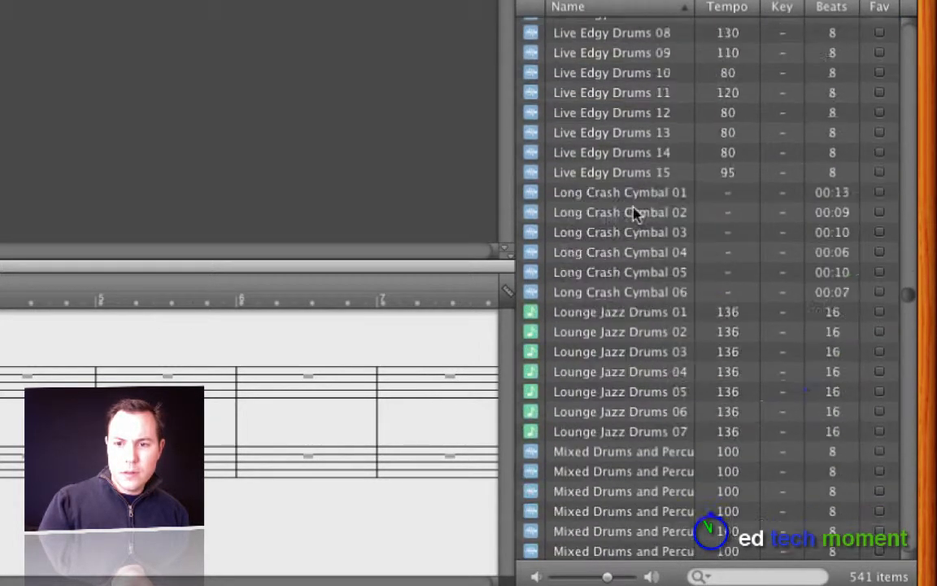
click(638, 440)
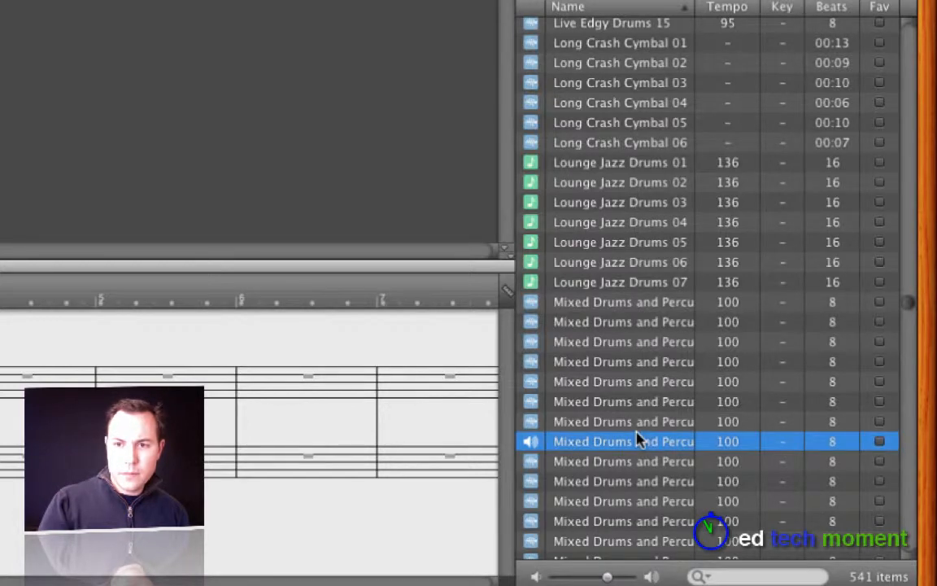
scroll(638, 440, down, 15)
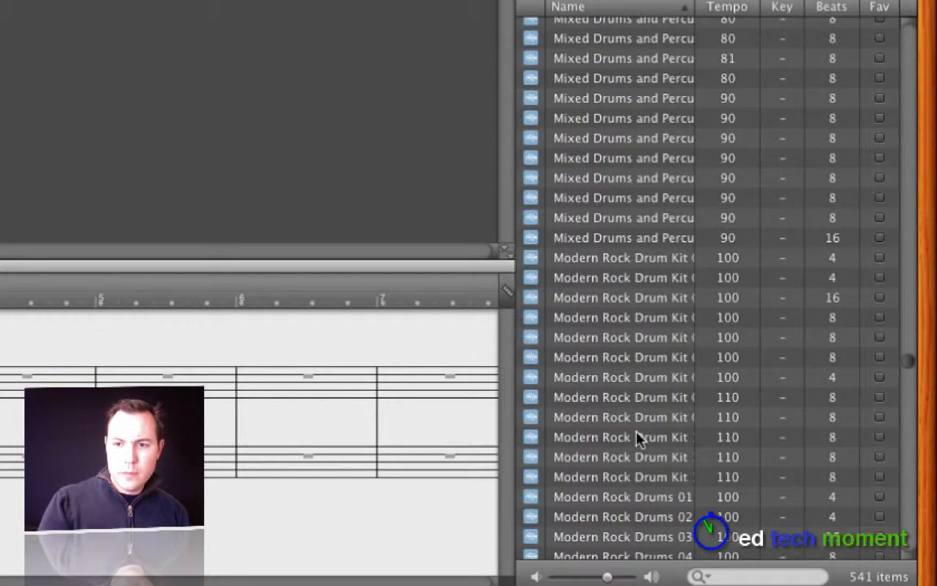
click(637, 439)
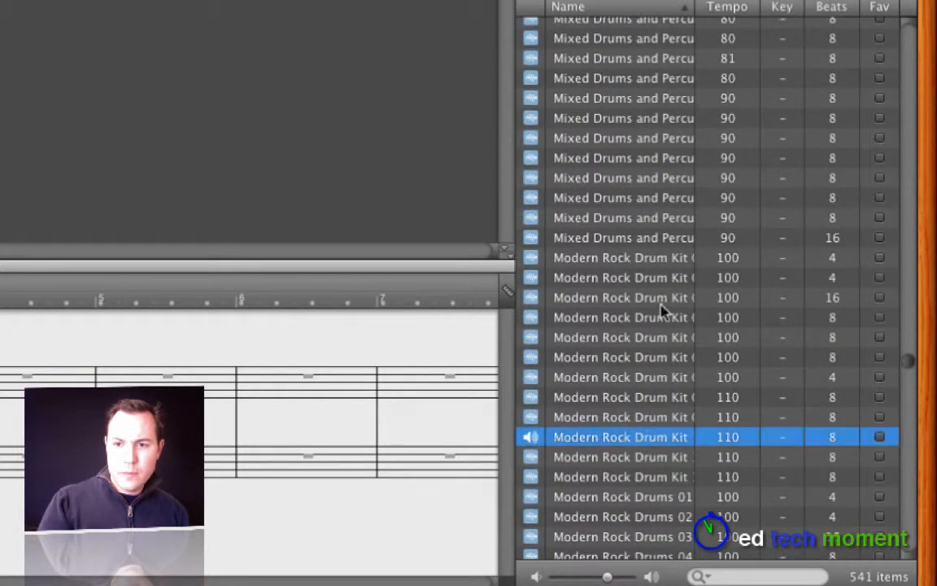
- Preview Modern Rock Drum Kit 01 and add it on a new track below the guitar, starting at bar 1
click(622, 259)
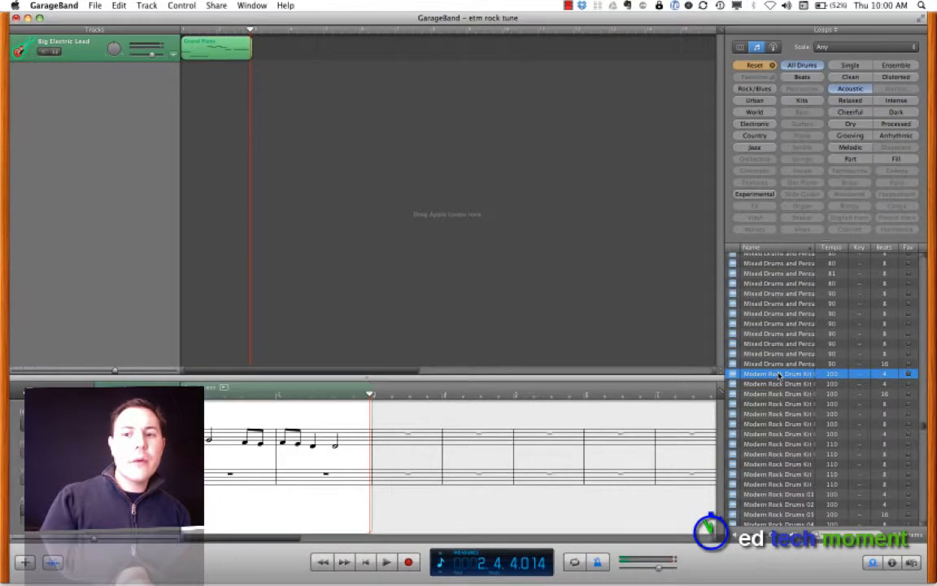
drag(623, 259, 232, 0)
drag(583, 186, 177, 122)
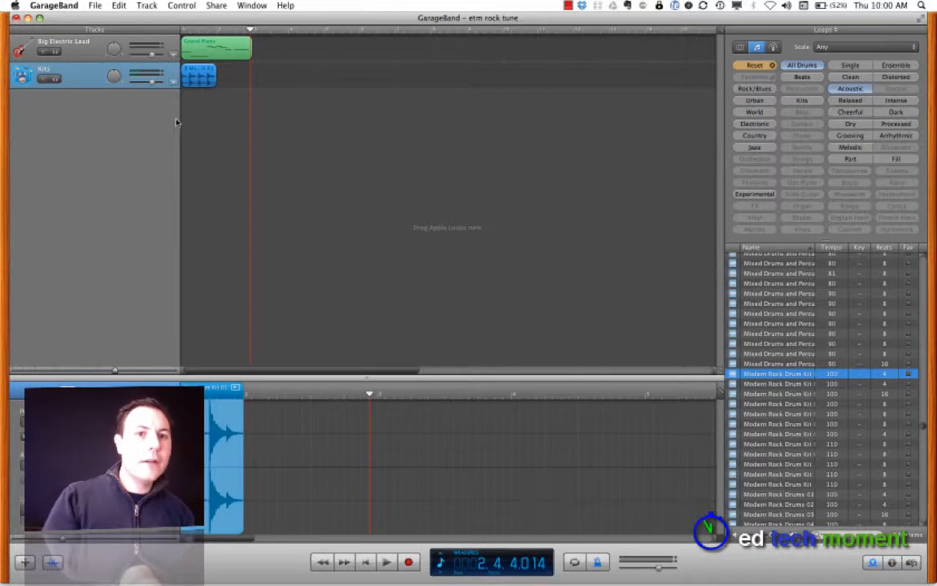
- Play the guitar and drum tracks together from the beginning, stop in bar 2, and deselect the drum region
key(Home)
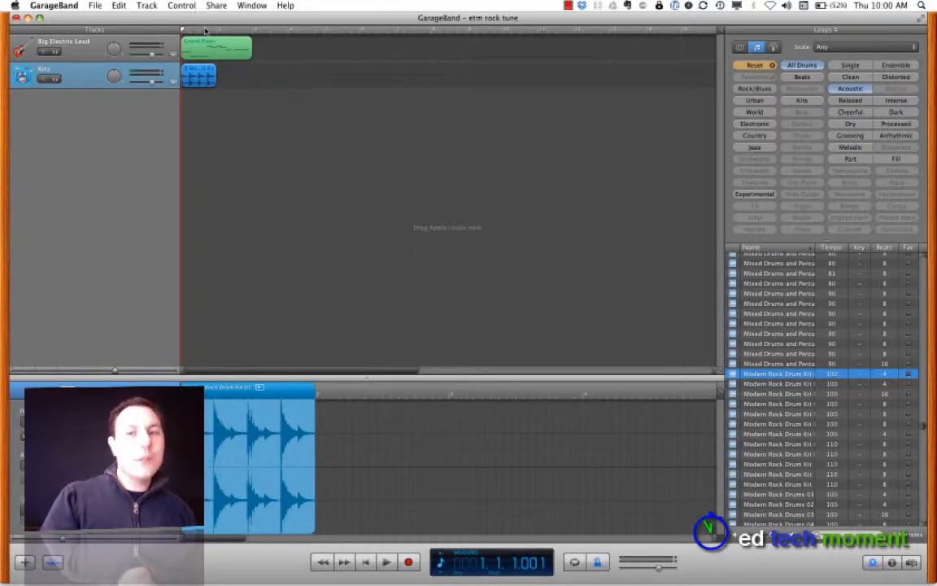
key(space)
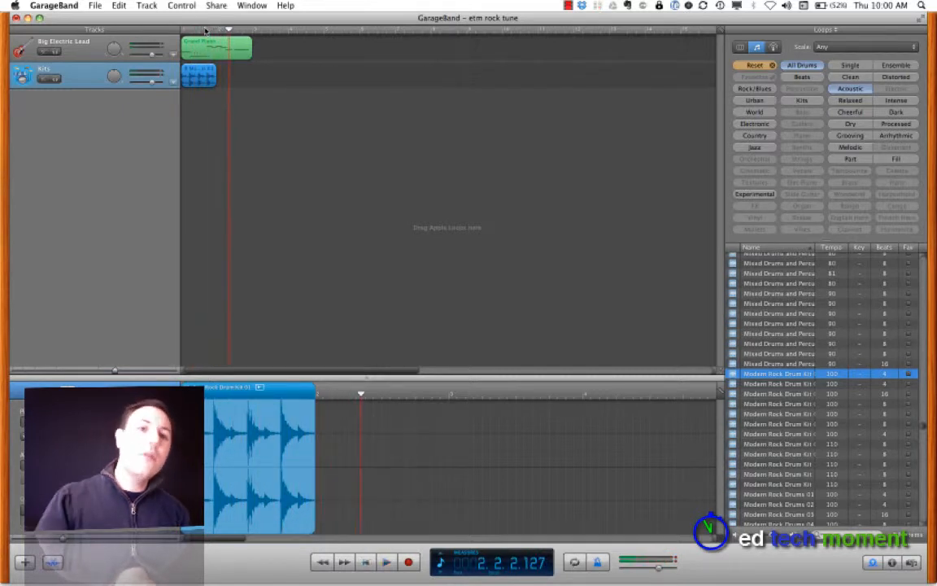
click(233, 131)
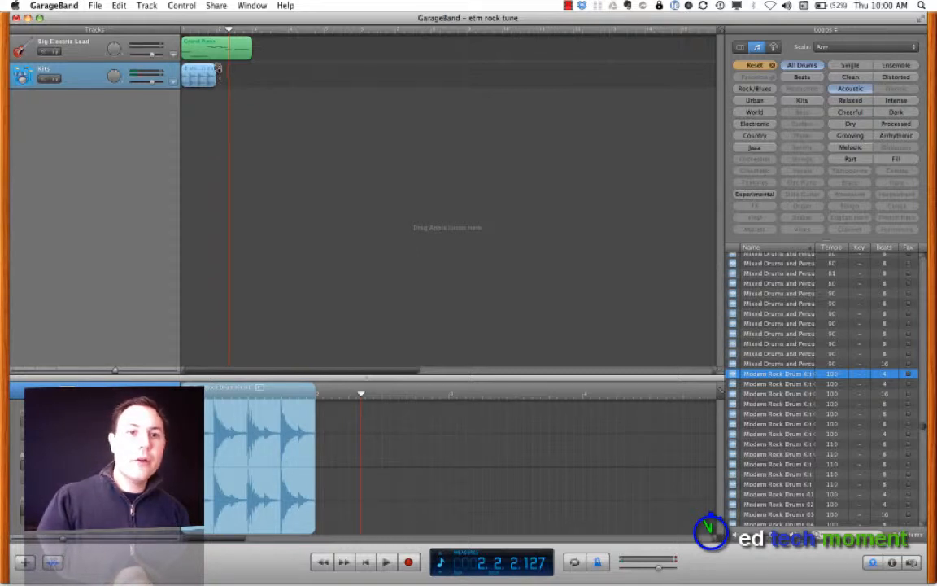
- Loop the drum region to the end of bar 8 and extend the guitar region's loop to the same point
drag(218, 68, 456, 66)
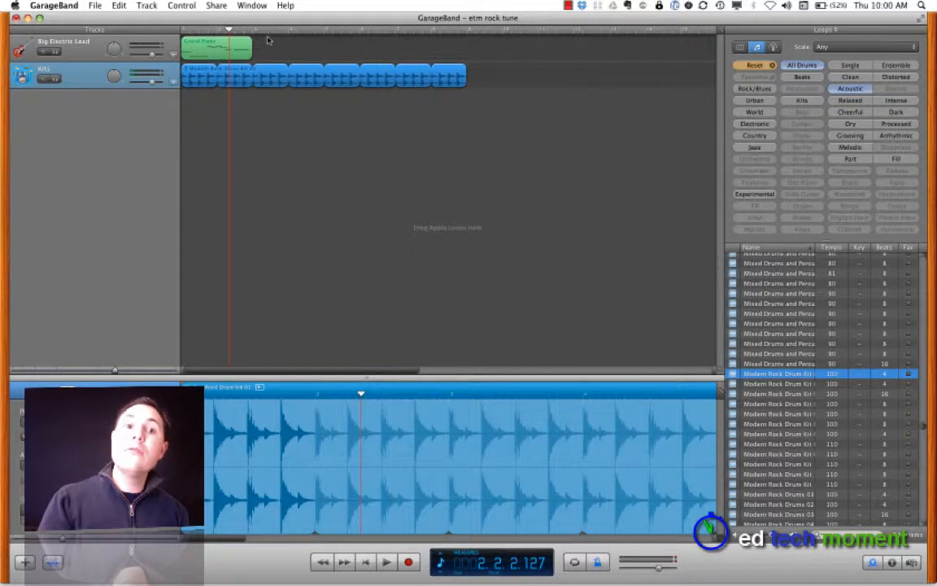
drag(255, 38, 460, 47)
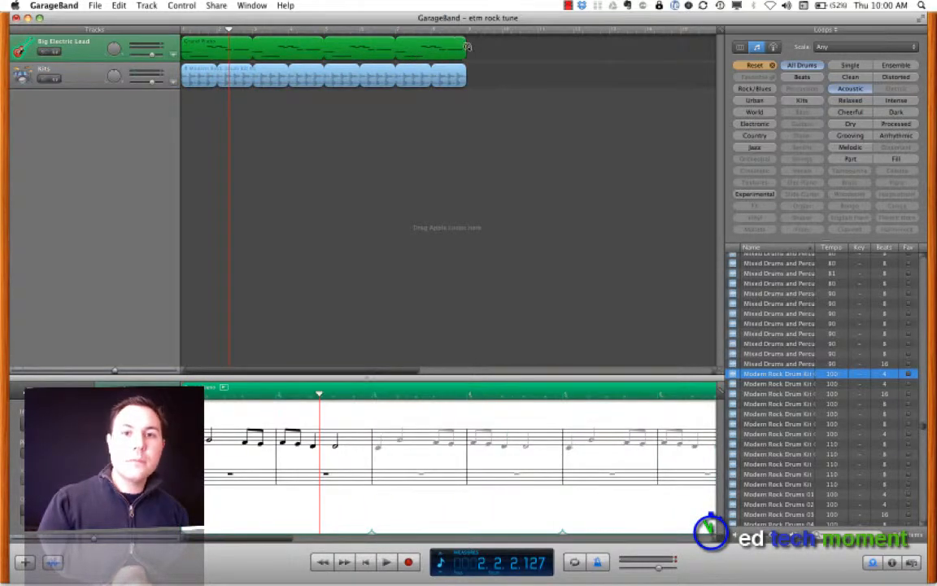
click(506, 74)
- Play the looped tune from the beginning and lower the Kits track's volume slightly in two stages during playback
key(Return)
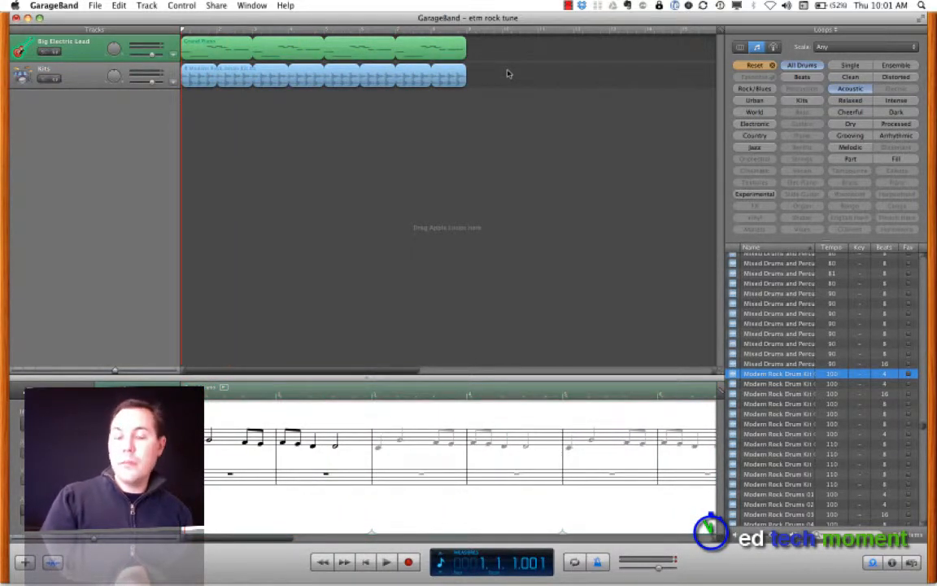
key(space)
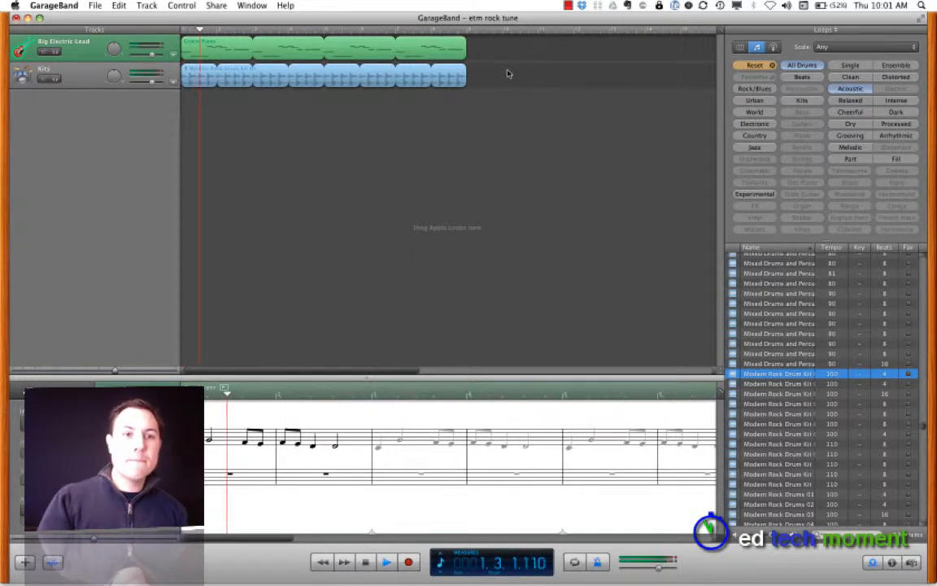
drag(152, 82, 148, 84)
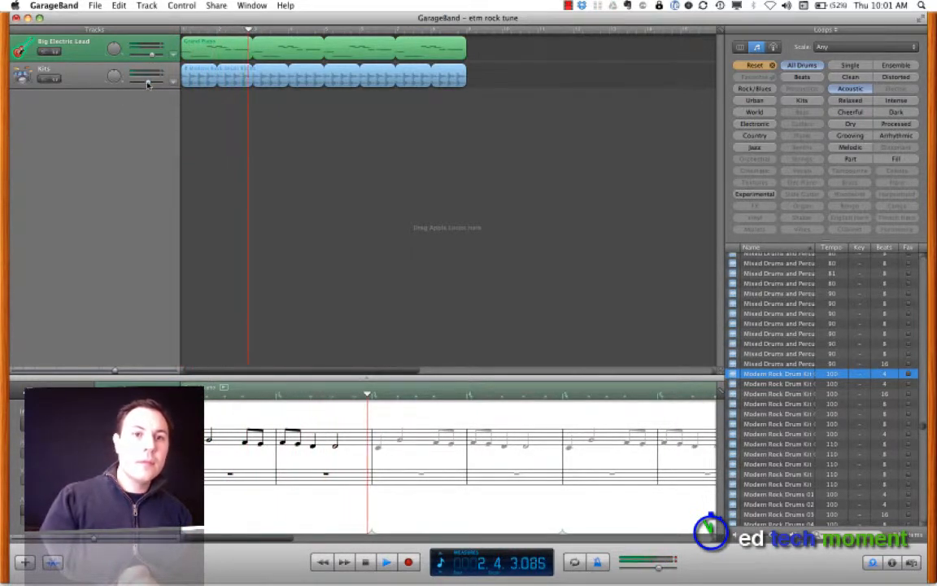
drag(147, 84, 144, 84)
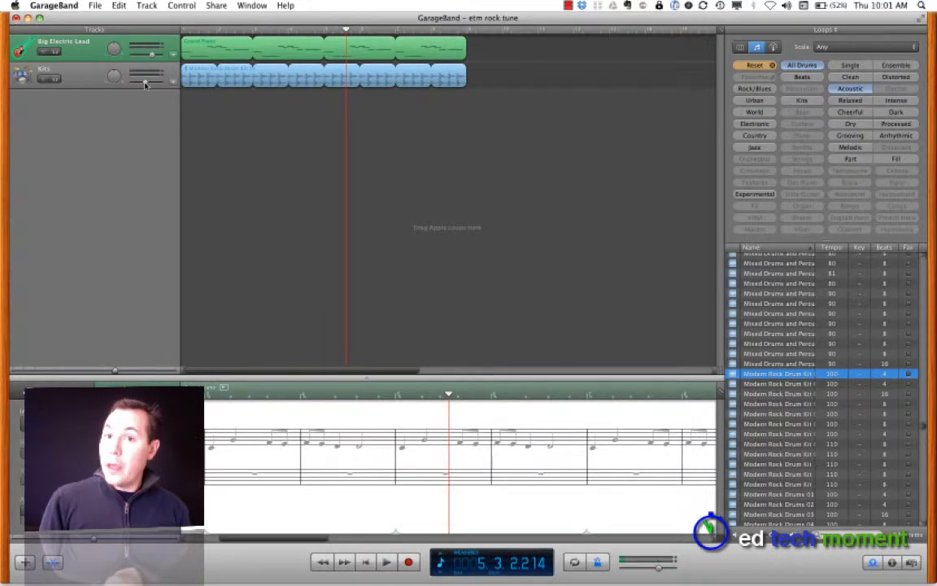
- Hide the loop browser and select the guitar region's notes in bars 1 and 2 of the score, including an attempt on the looped notes
click(872, 561)
click(343, 55)
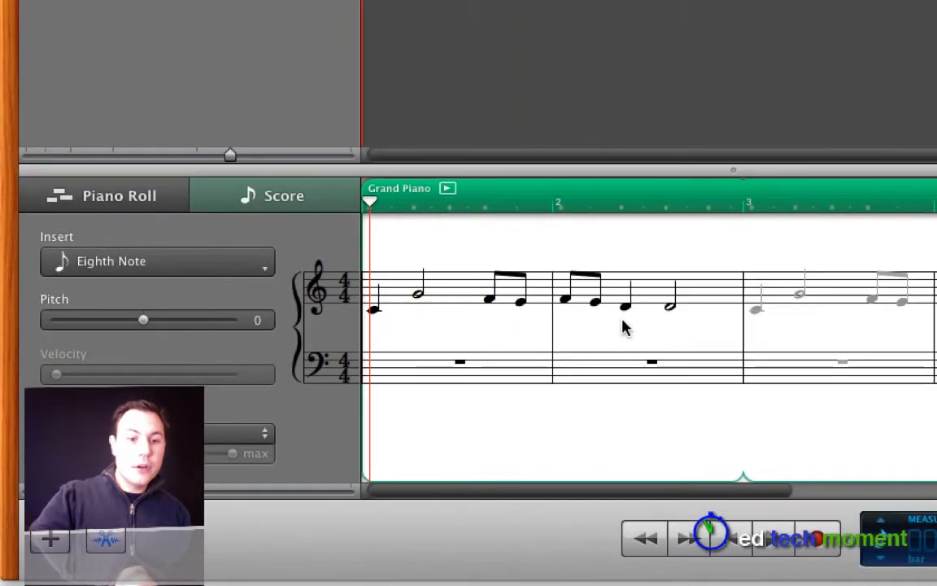
drag(698, 247, 351, 348)
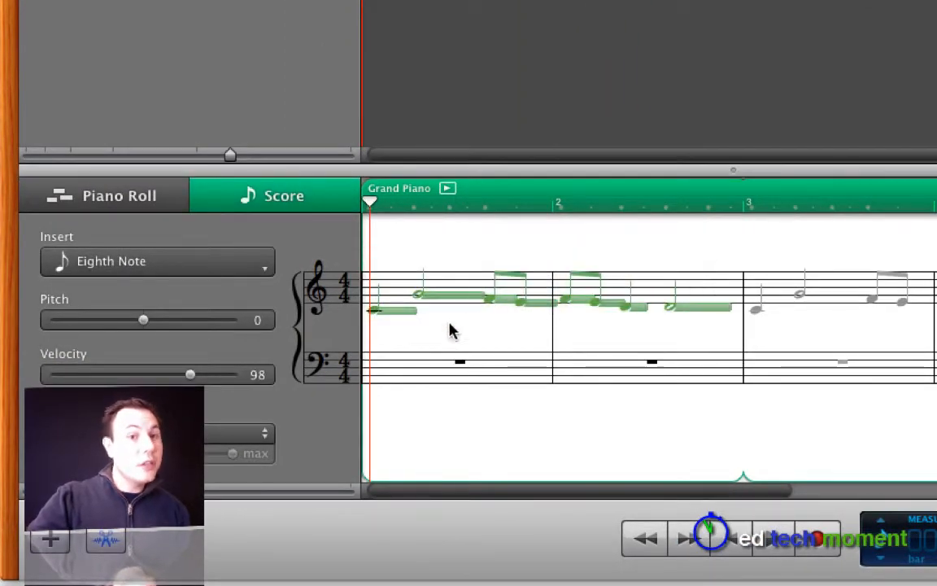
drag(757, 246, 936, 347)
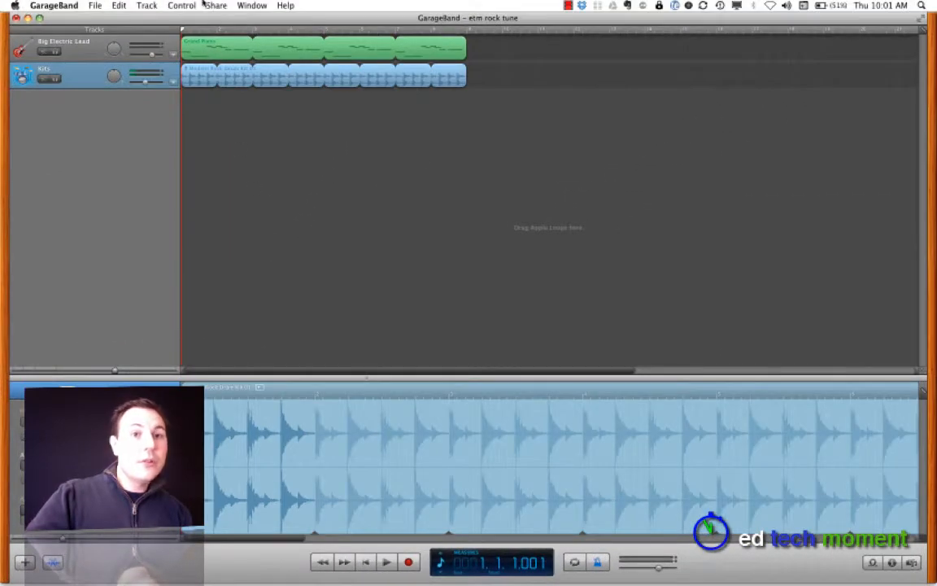
- Examine the song export settings for compression and the MP3 Encoder's audio quality choices, and dismiss the export without saving
click(216, 6)
click(248, 67)
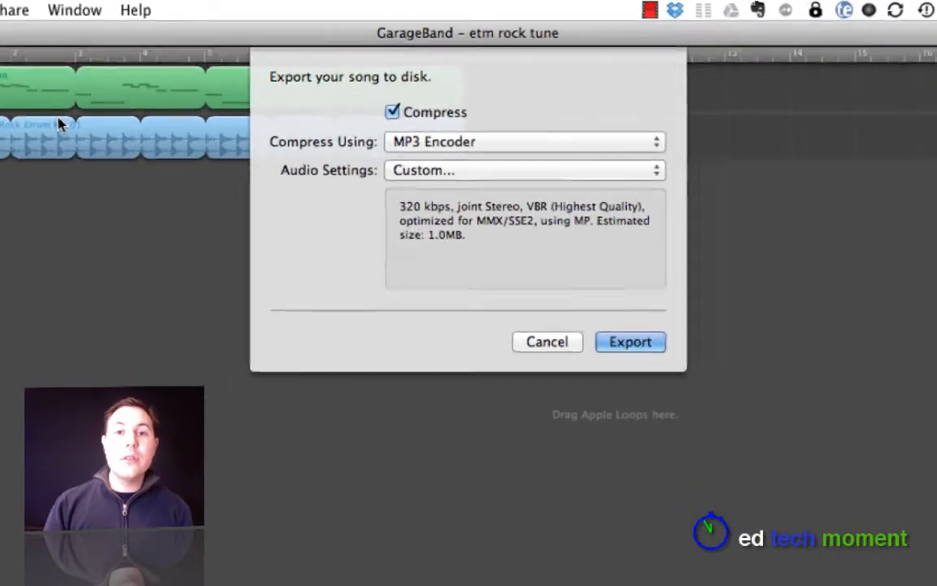
click(593, 170)
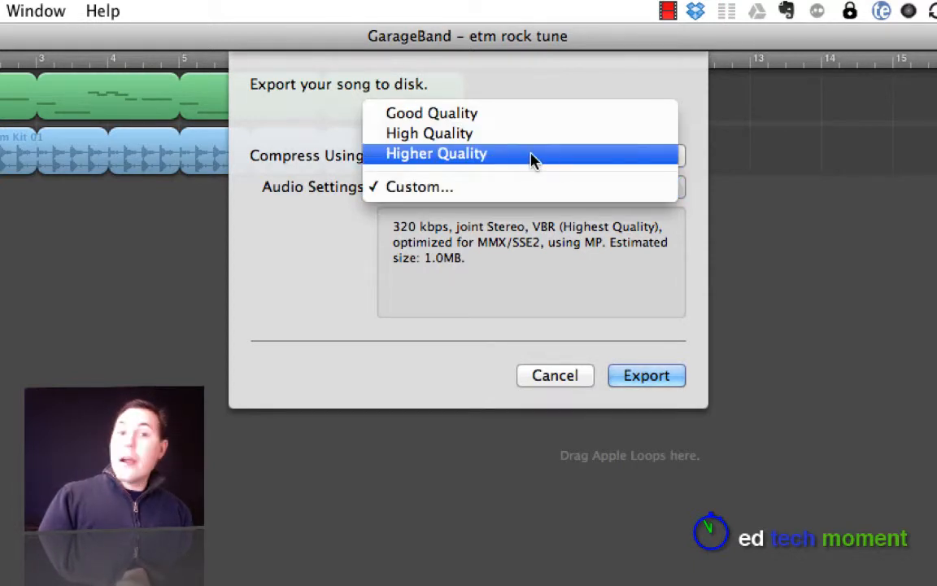
click(450, 381)
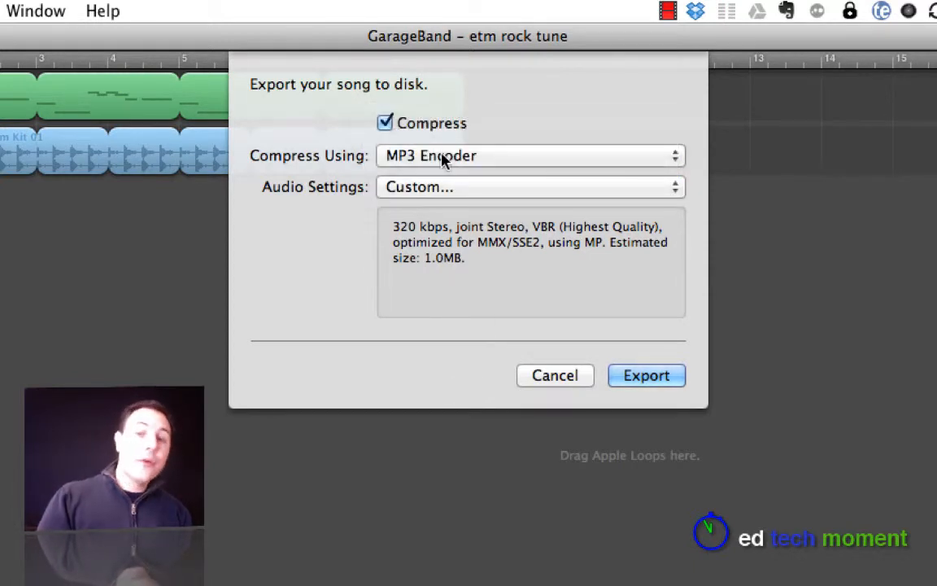
click(574, 377)
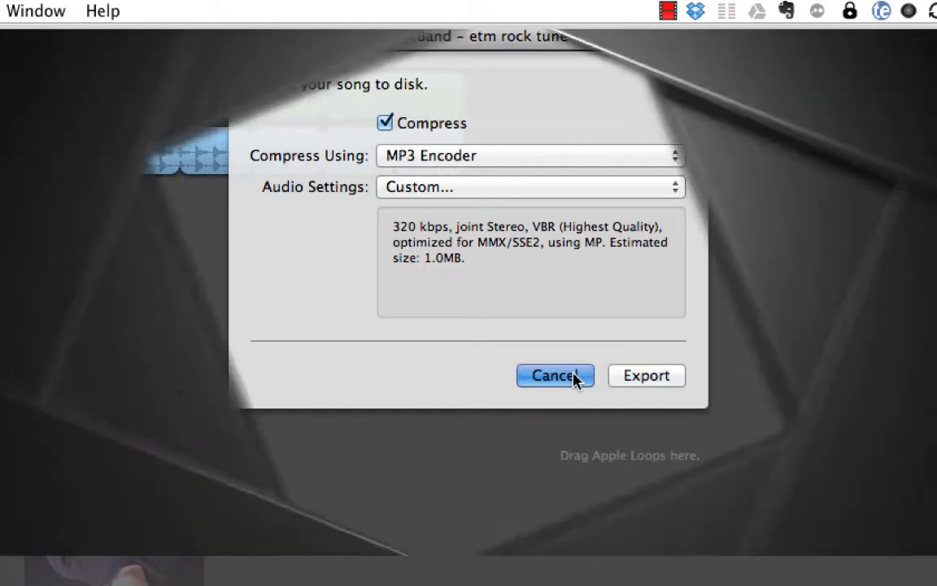